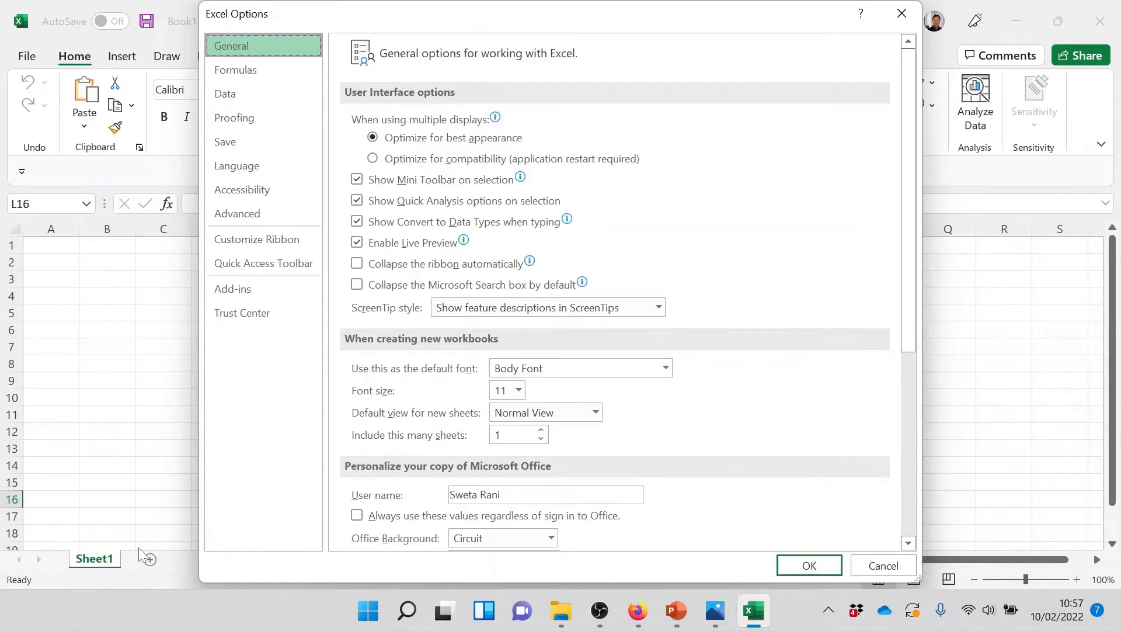
Step: Enable the Analysis ToolPak in the Excel add-ins list
left_click(250, 298)
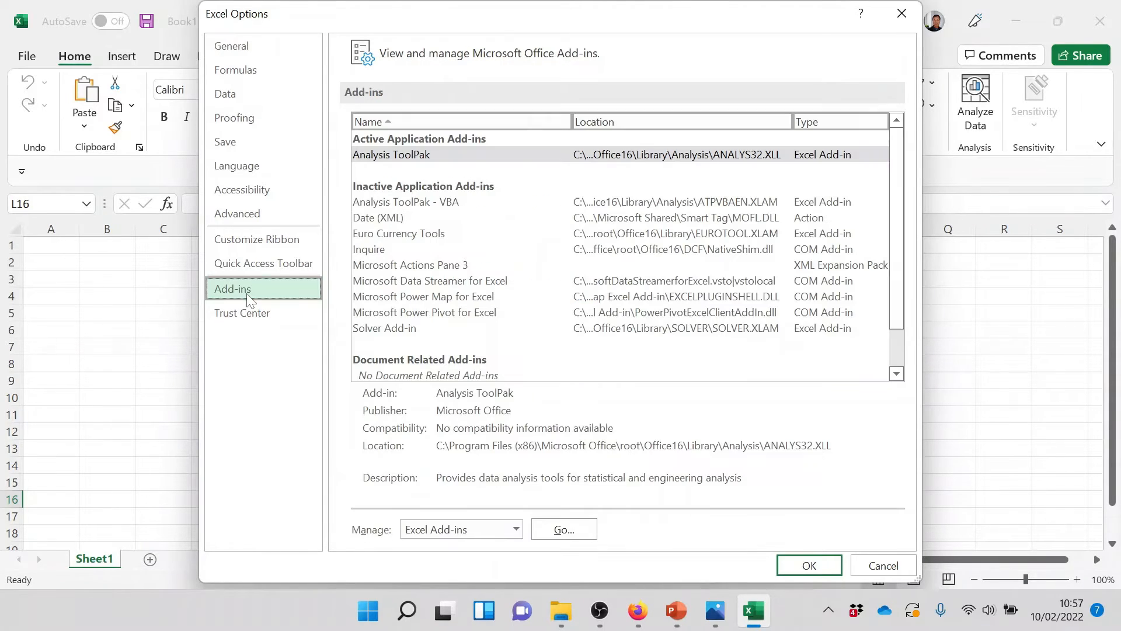
left_click(397, 156)
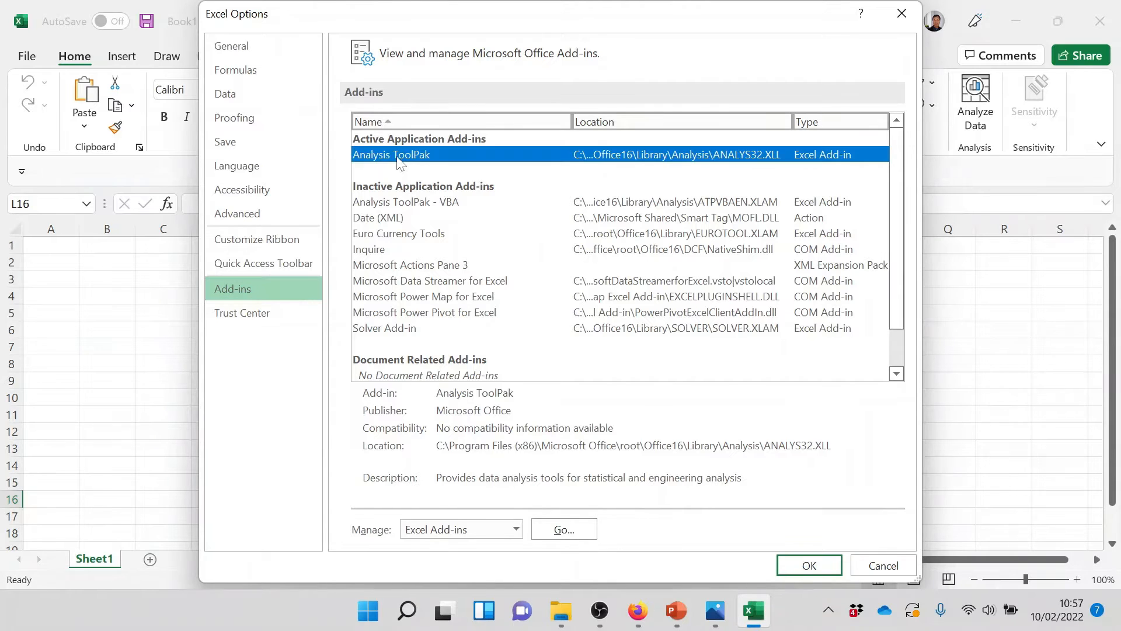
left_click(585, 531)
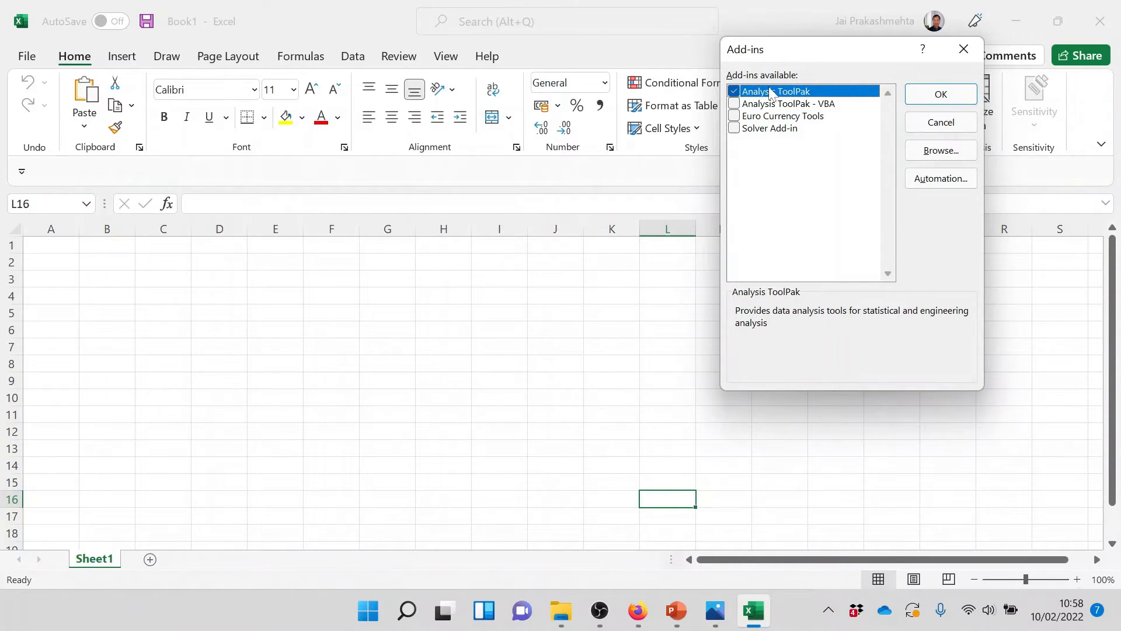
left_click(734, 92)
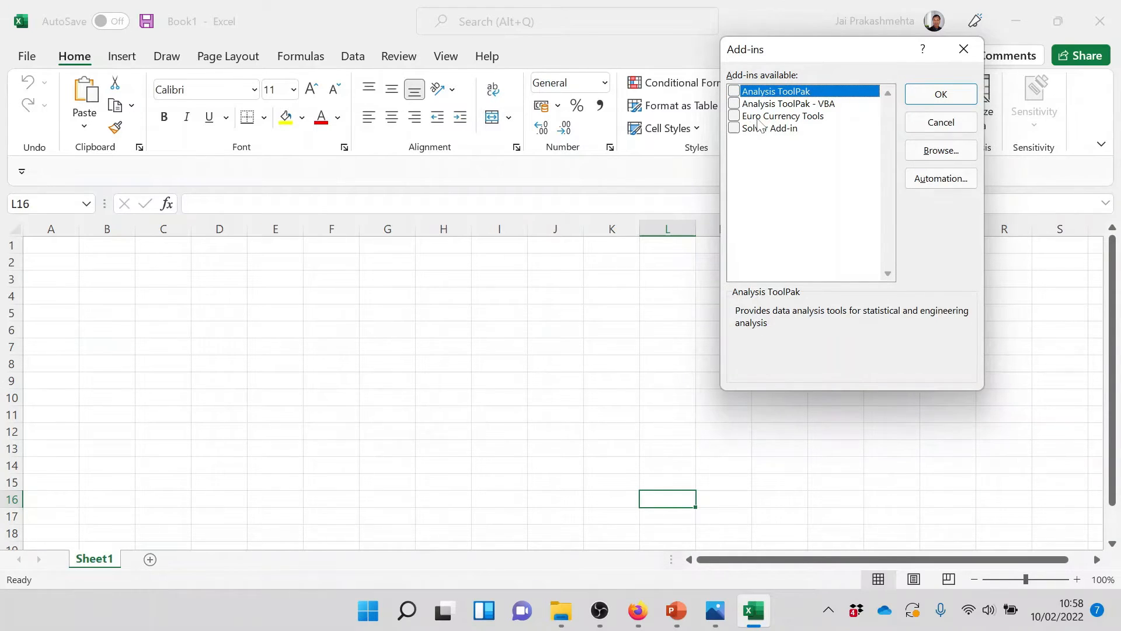
left_click(742, 93)
left_click(941, 94)
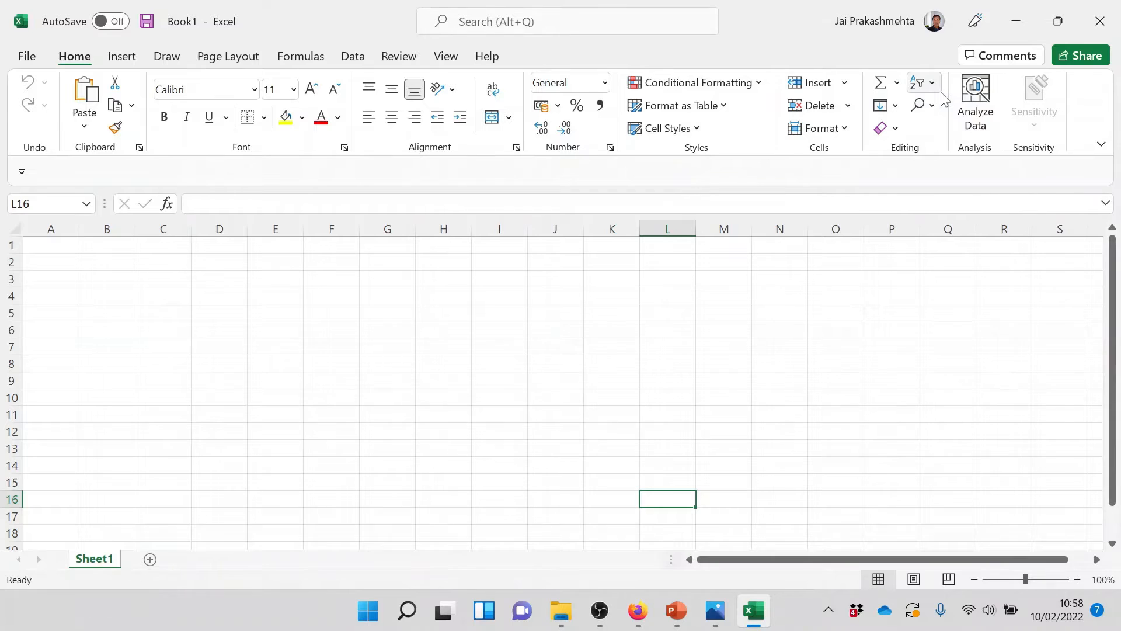
Step: Open the Data Analysis tool list and select Histogram
left_click(355, 57)
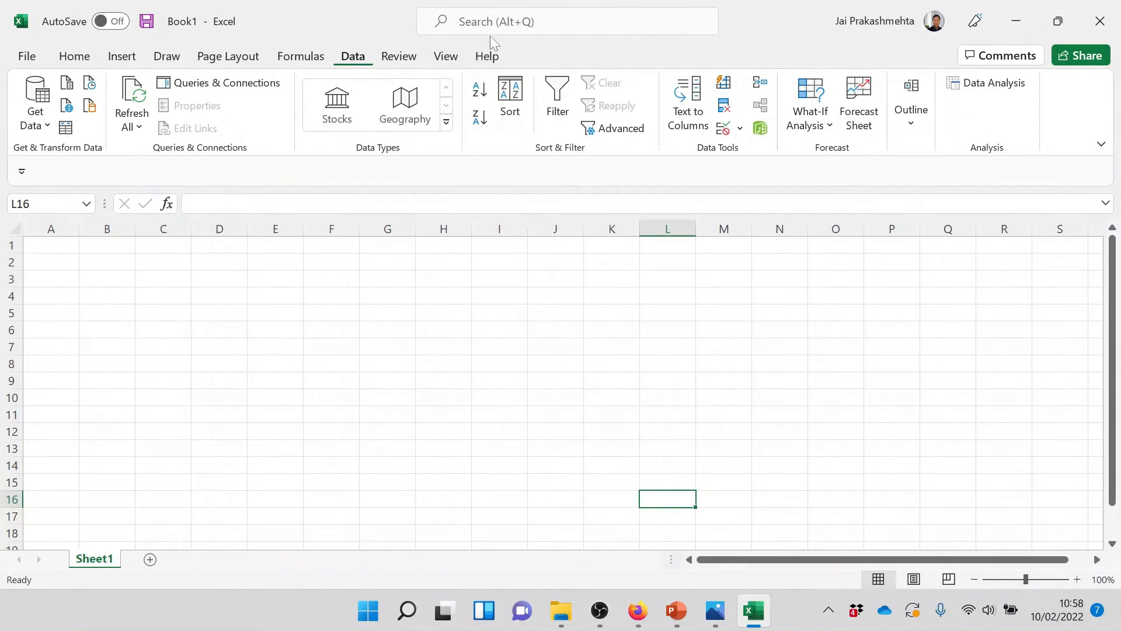
left_click(1015, 89)
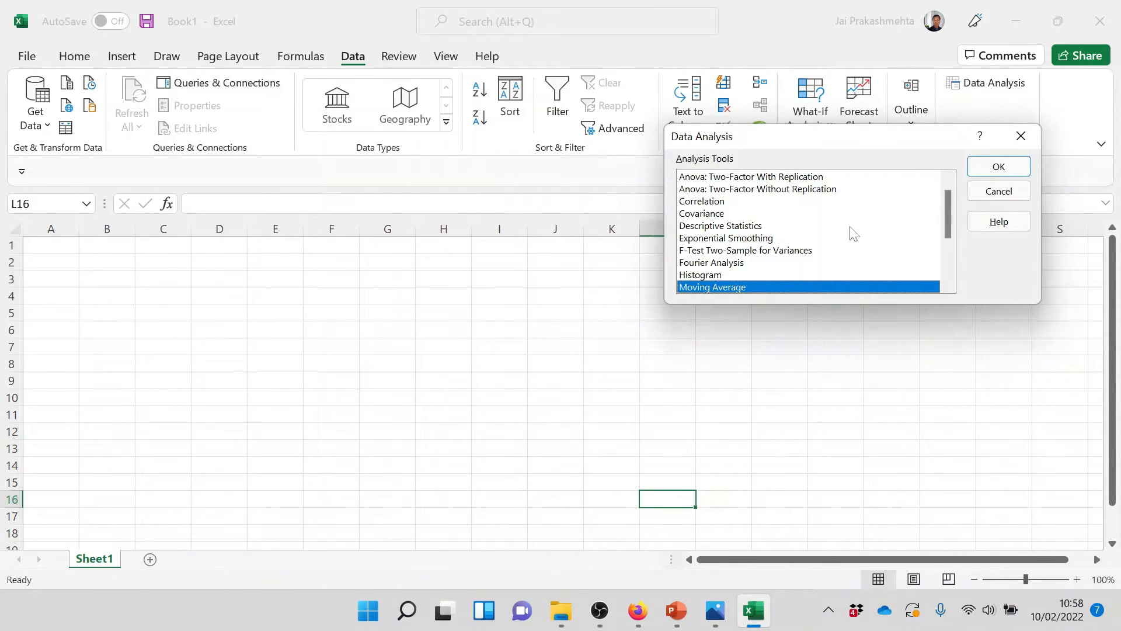
left_click(726, 275)
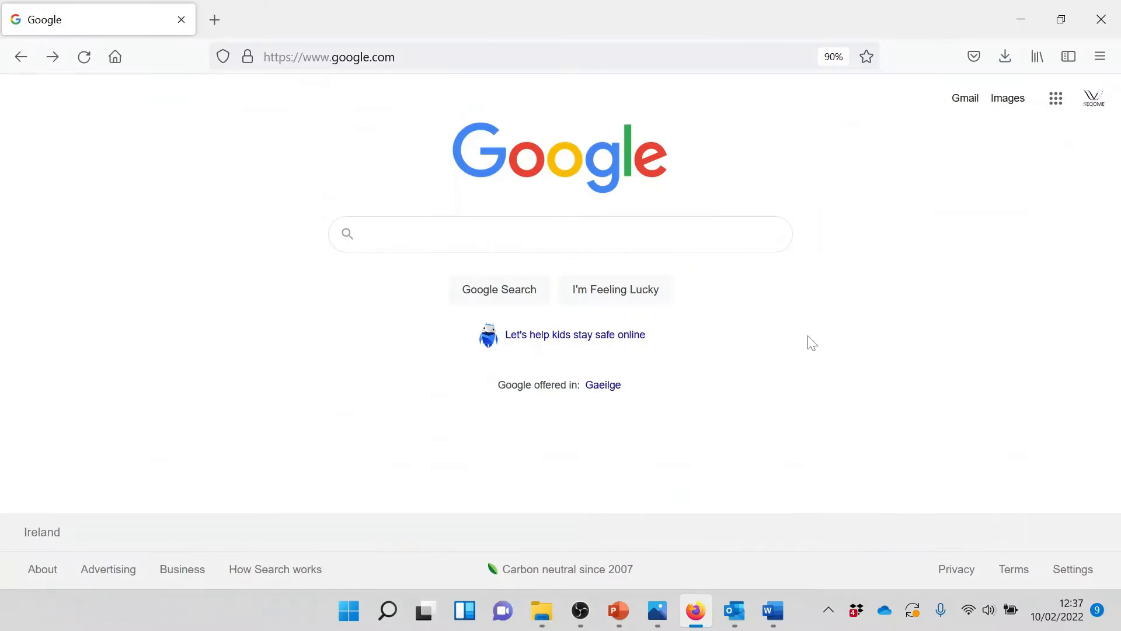
Step: Switch to Firefox, search Google for "weight dataset" and open Kaggle's Heights and Weights Dataset page
left_click(682, 247)
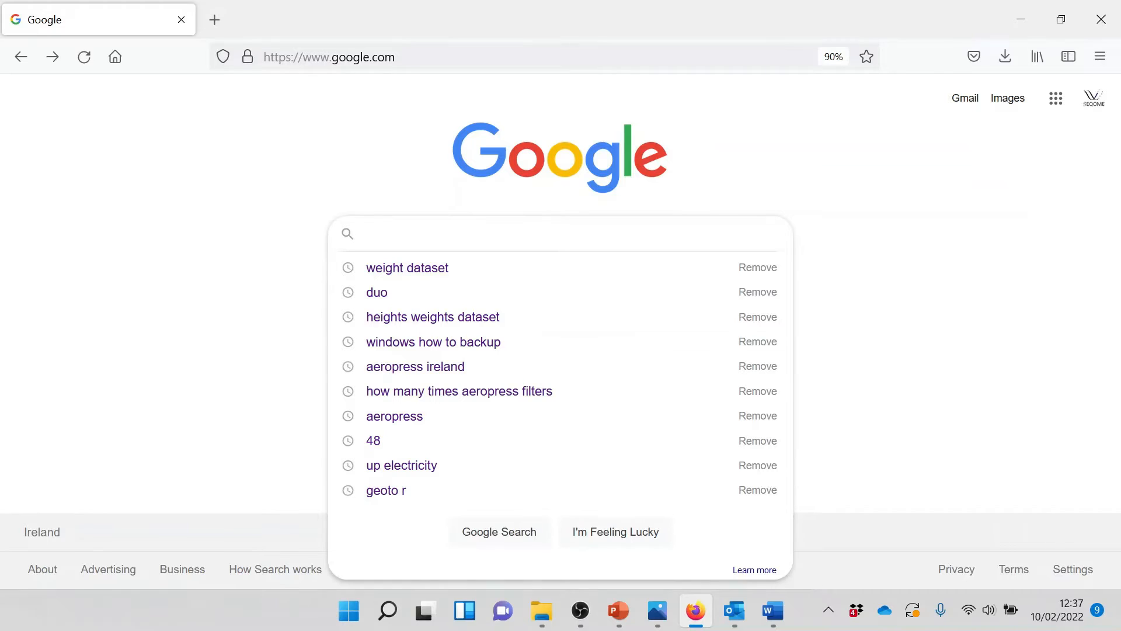
left_click(628, 272)
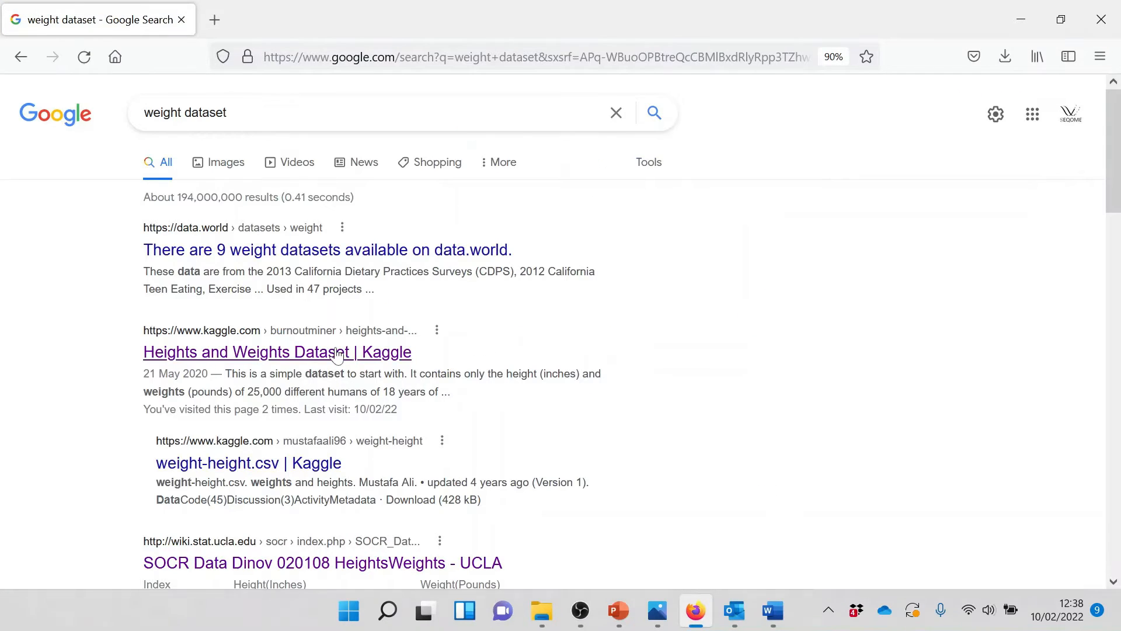
left_click(337, 353)
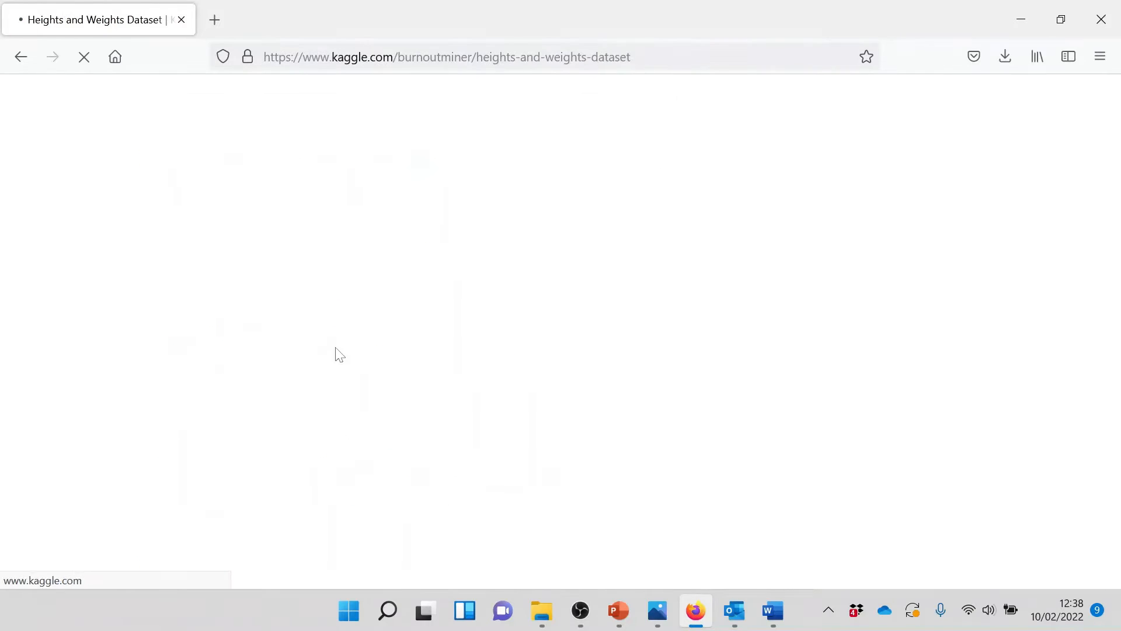
Step: Download the Kaggle dataset and save it as archive.zip in the wine quality folder
scroll(777, 379, "down", 3)
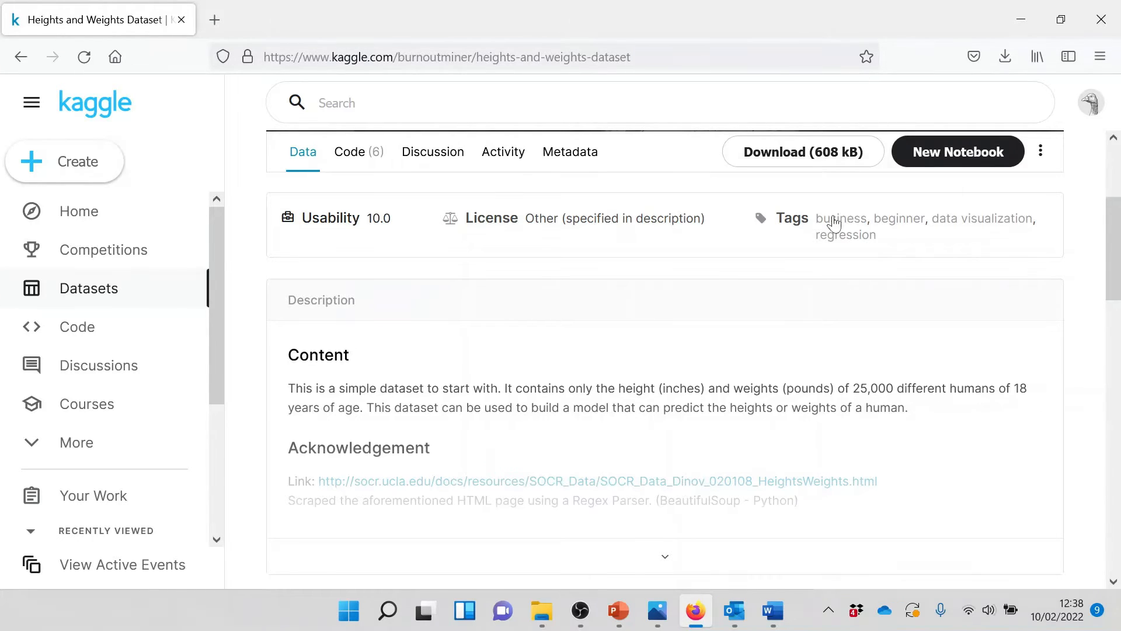
left_click(796, 163)
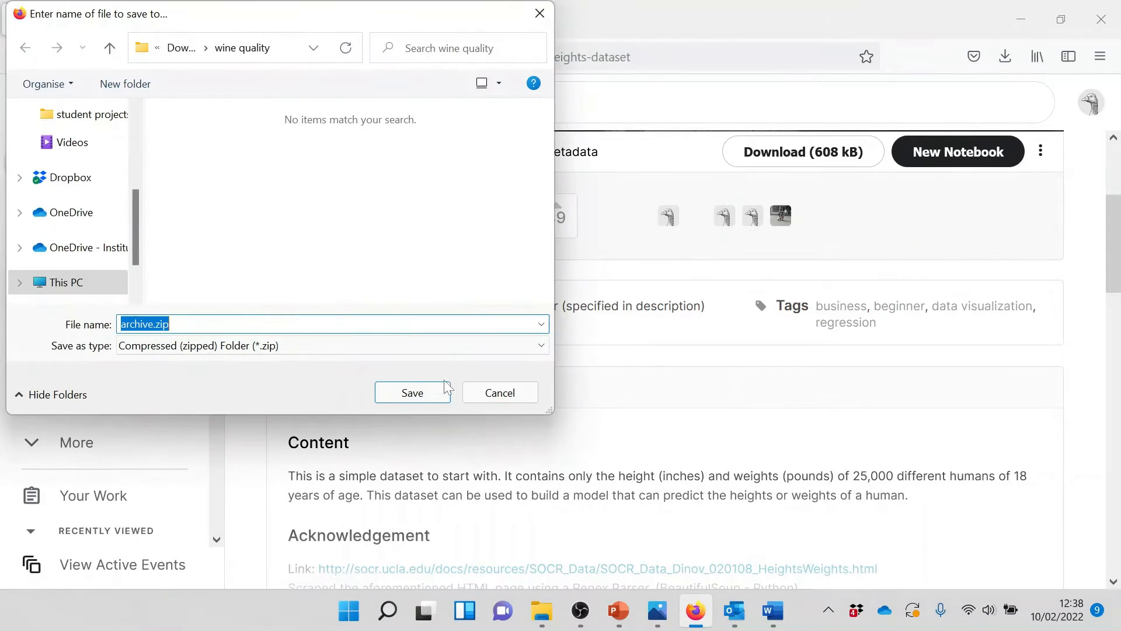
left_click(401, 392)
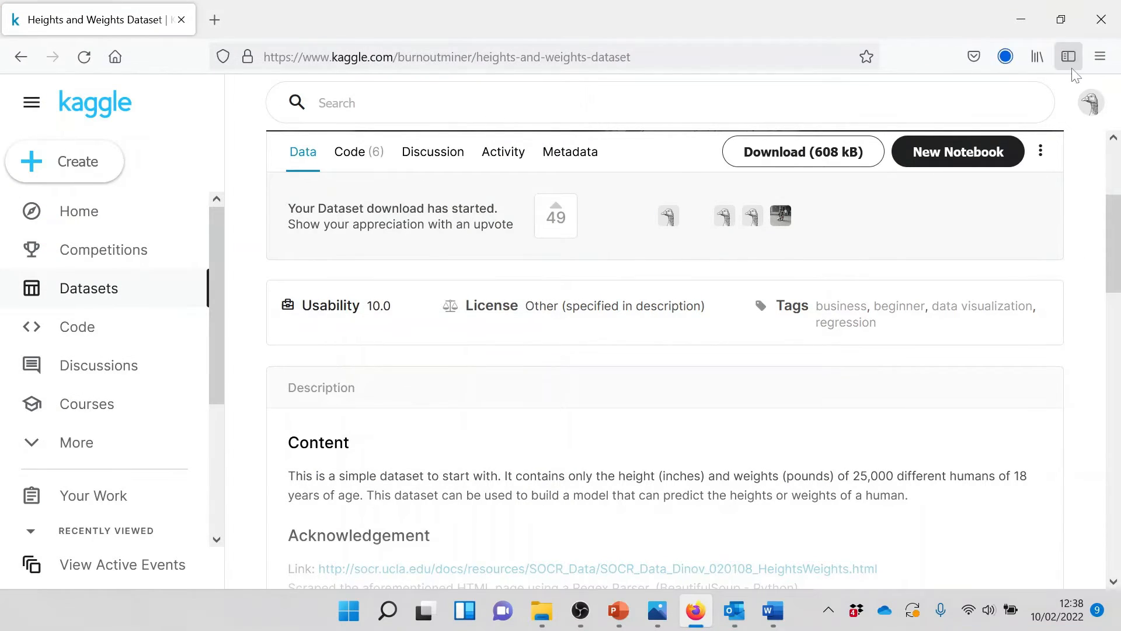
Step: Open SOCR-HeightWeight.csv from the downloaded archive in Excel and inspect its height and weight columns
left_click(1008, 61)
left_click(759, 104)
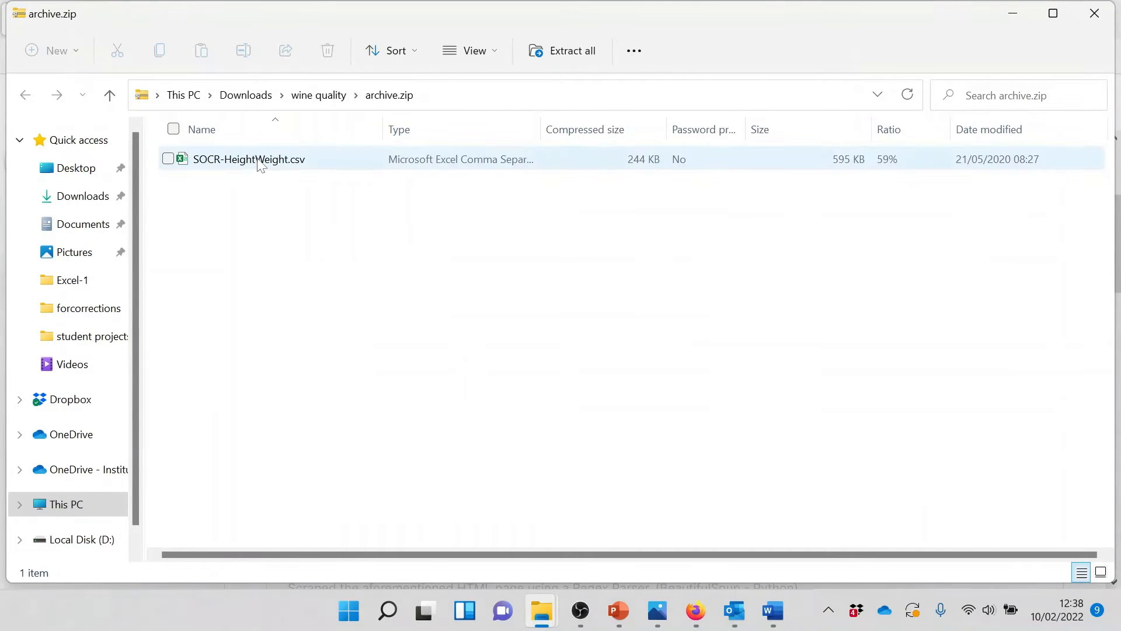
double_click(259, 159)
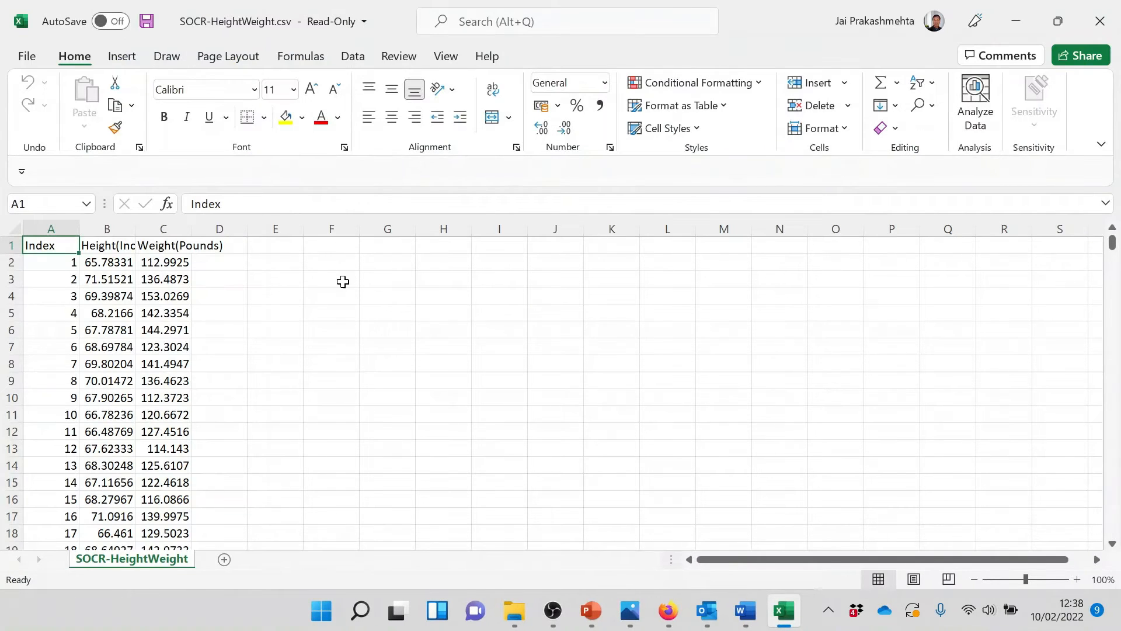
left_click(114, 226)
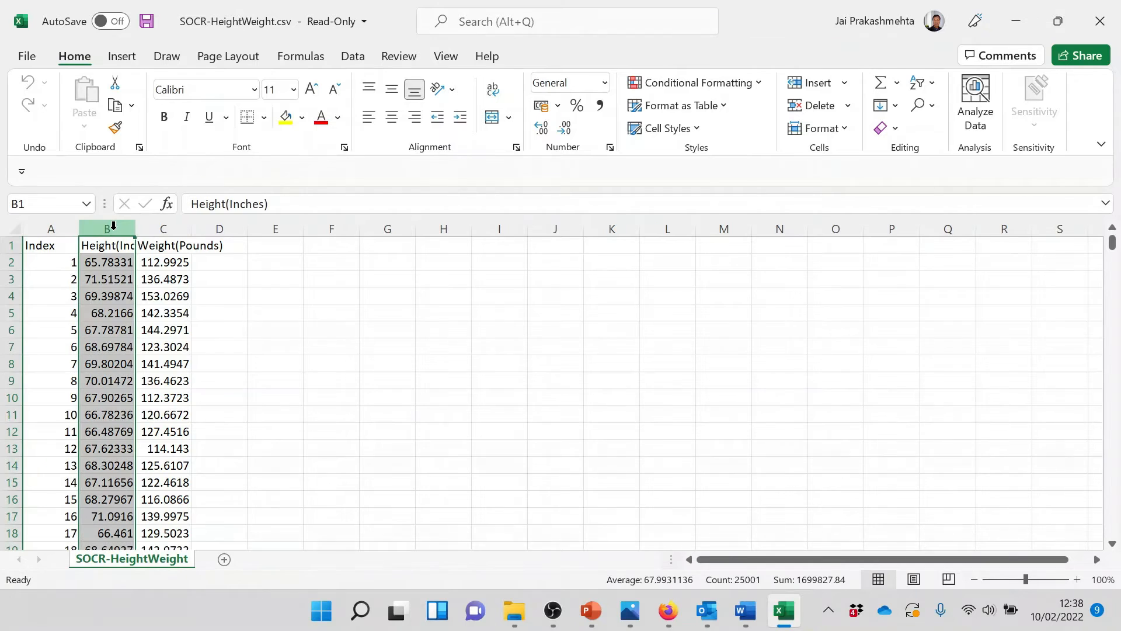
left_click(178, 226)
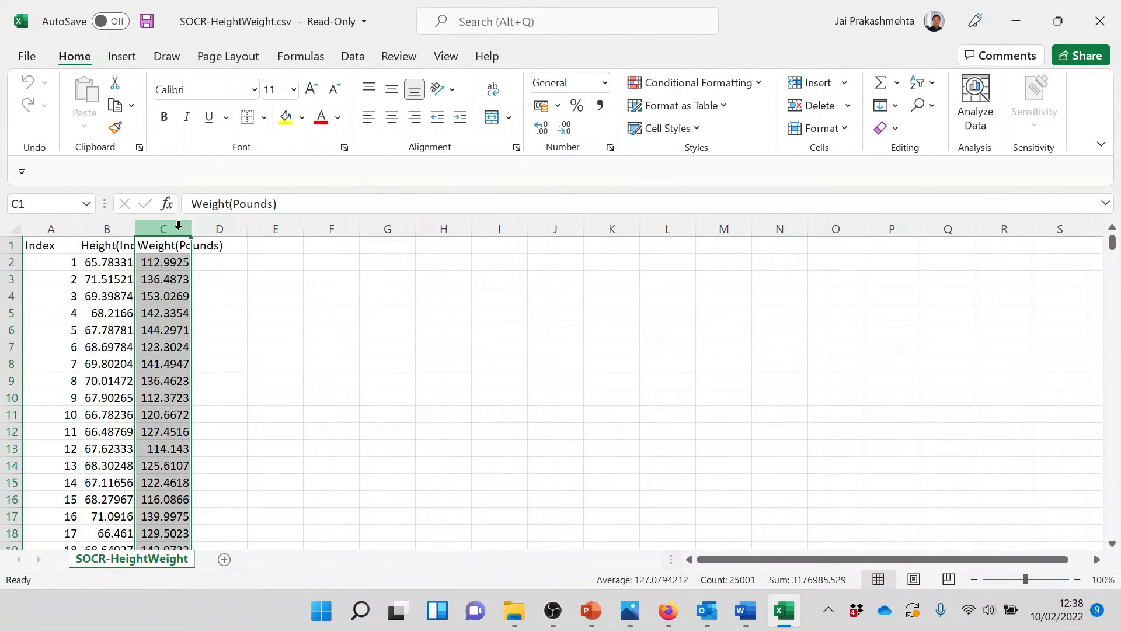
left_click(779, 346)
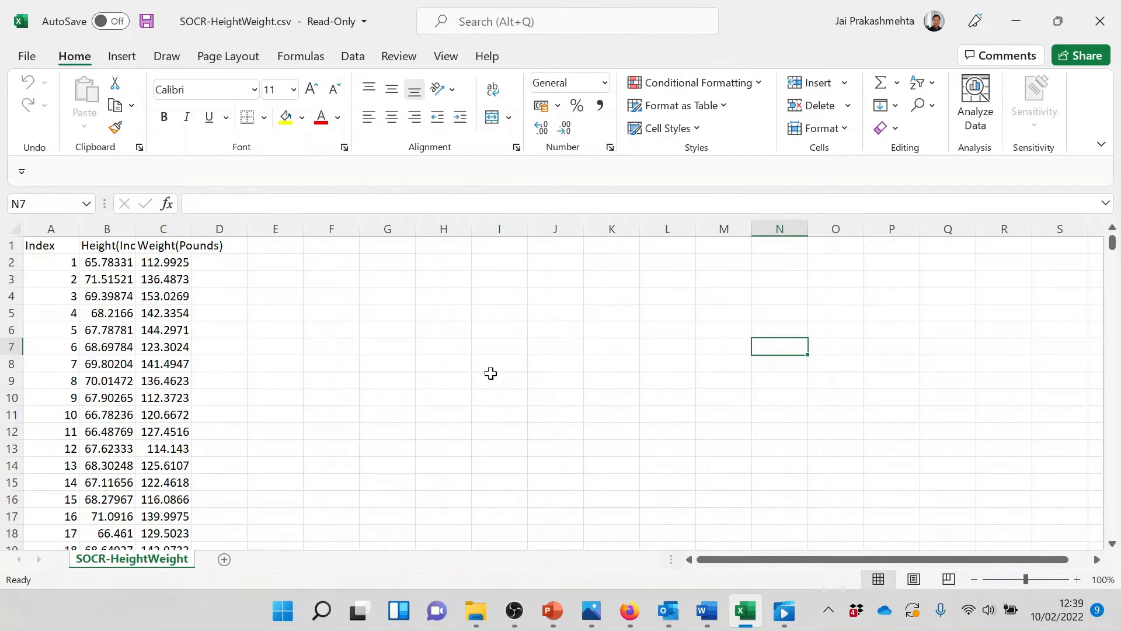
Step: Label cell G7 "Max" and calculate the maximum weight in H7 with =max(C:C)
left_click(373, 346)
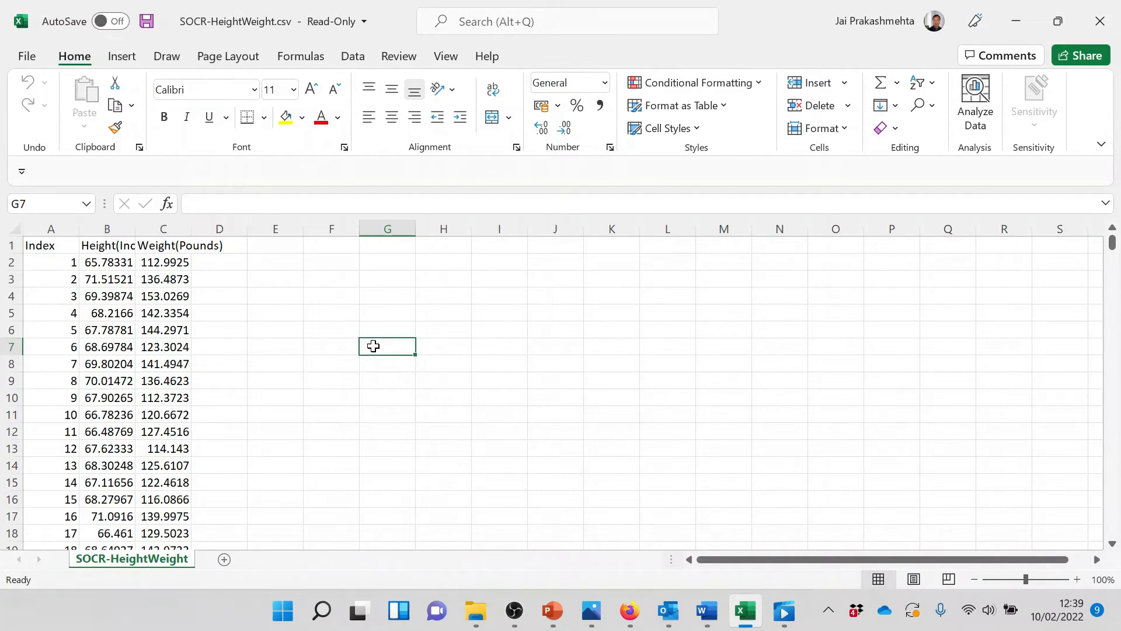
type("Ma")
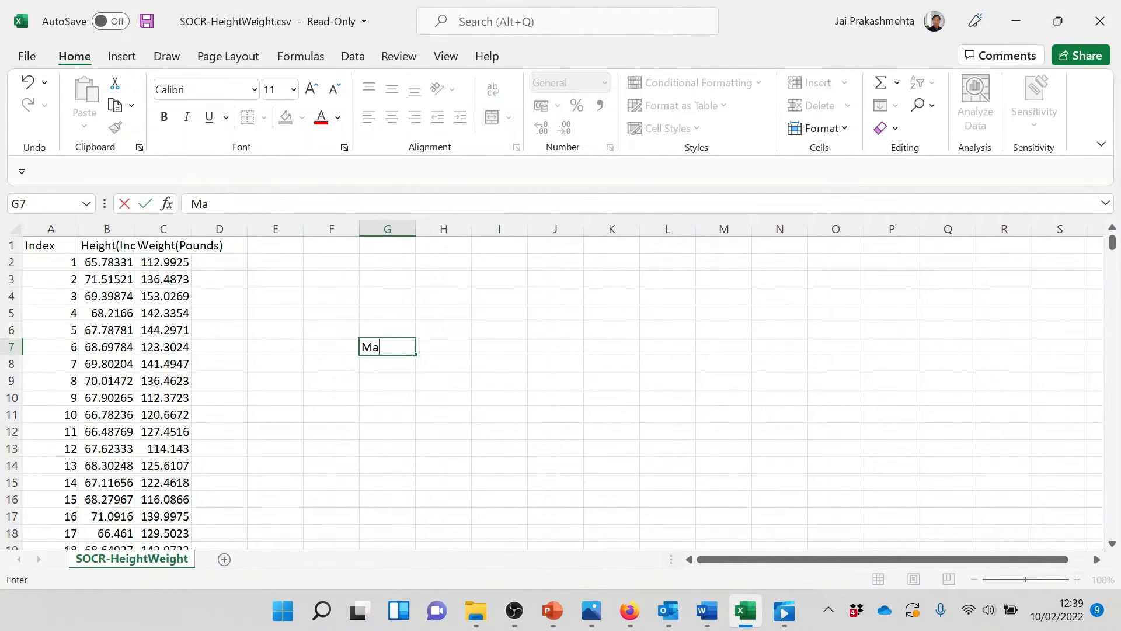
type("x")
left_click(457, 346)
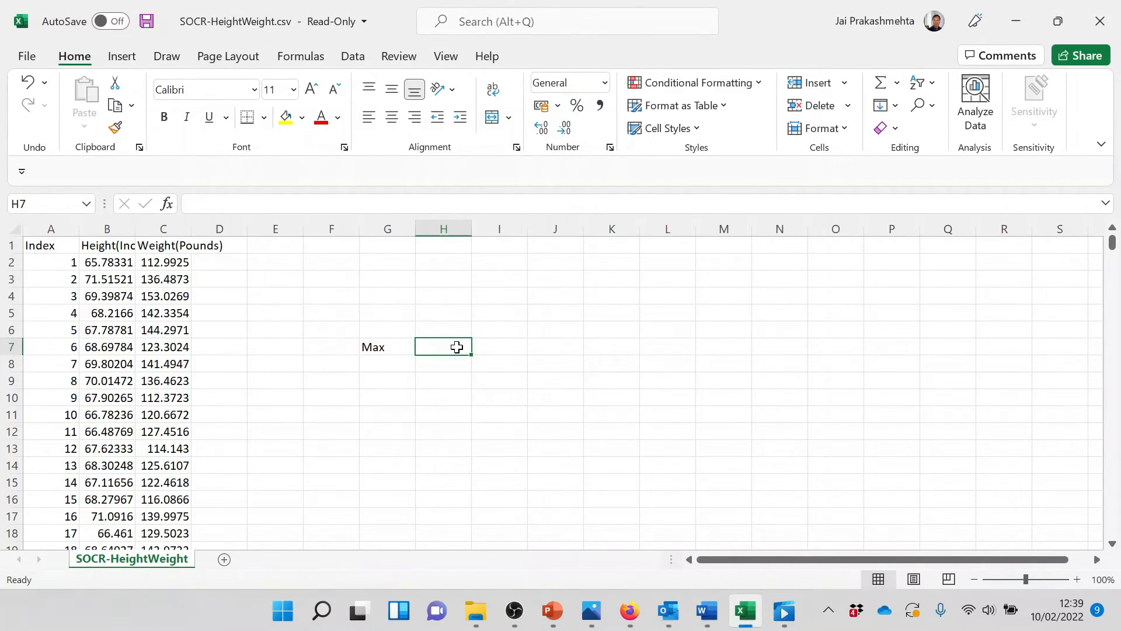
type("=max")
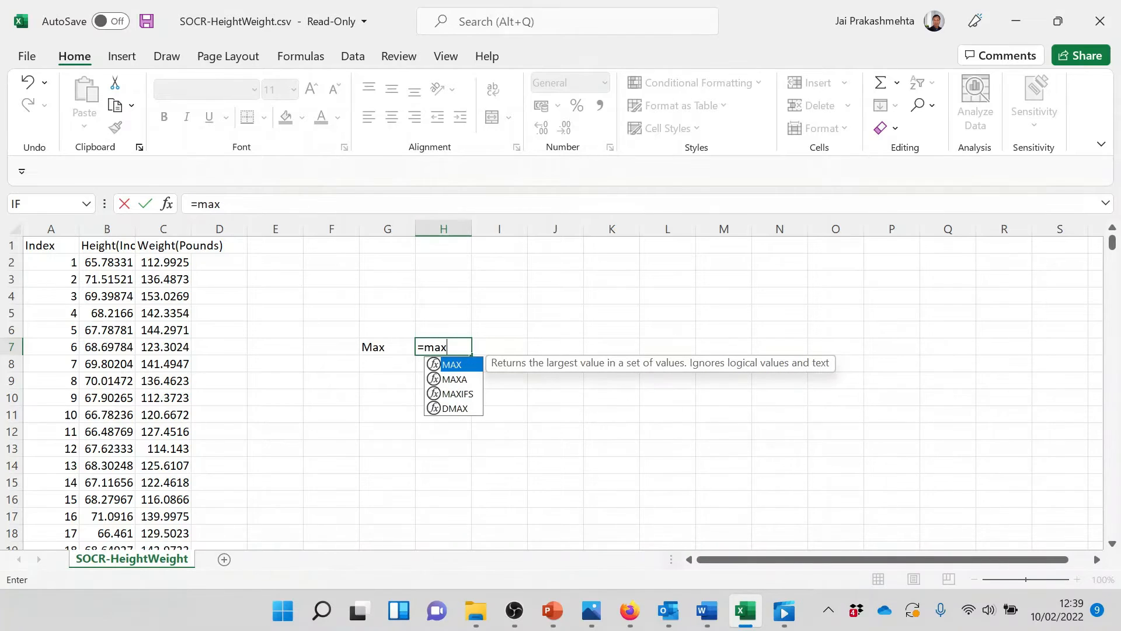
type("(")
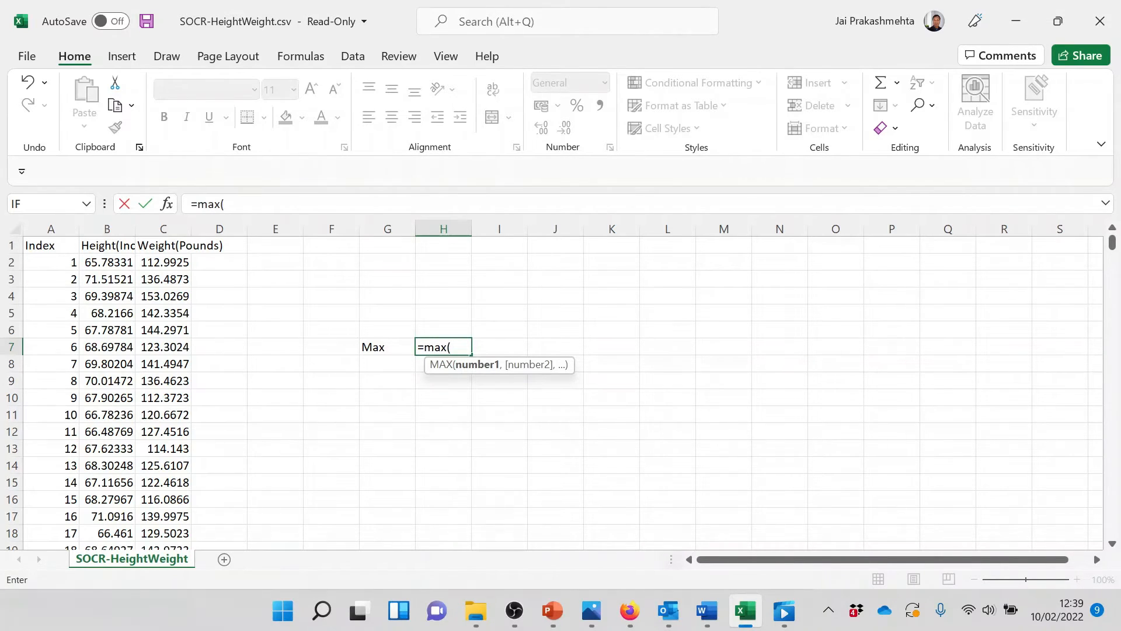
left_click(171, 225)
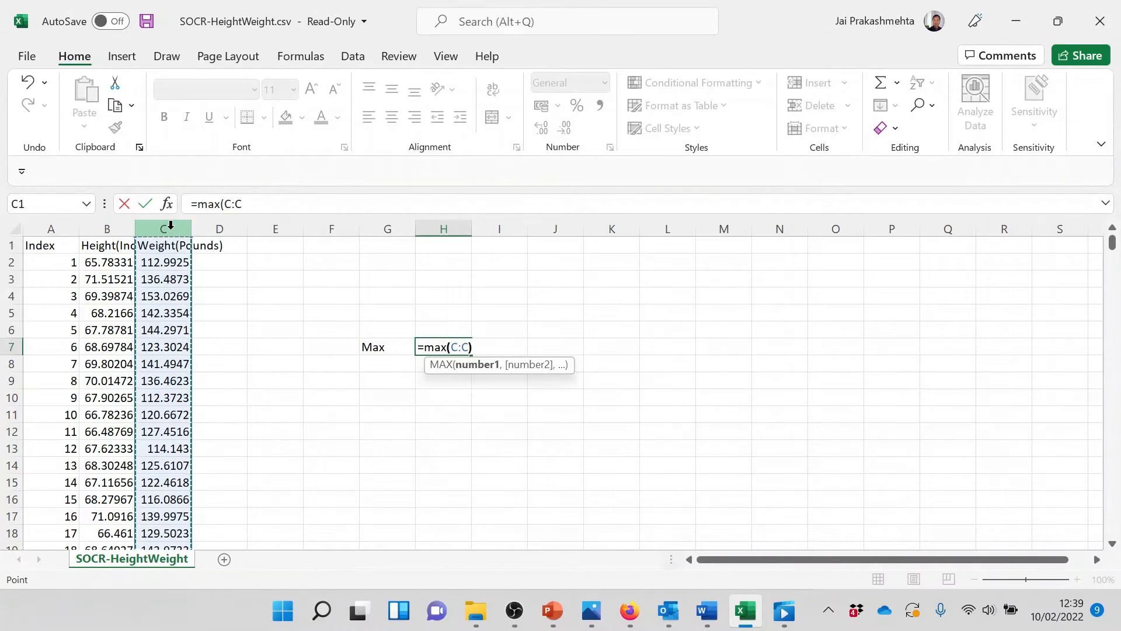
type(")")
key("Return")
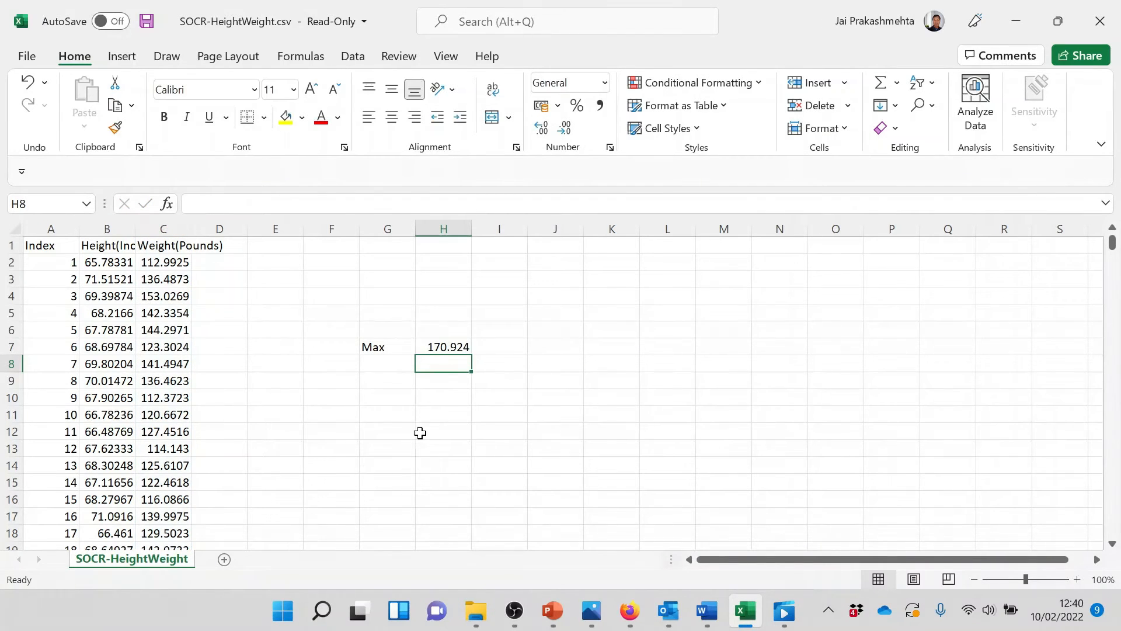
Step: Label cell G8 "Min" and calculate the minimum weight in H8 with =min(C:C)
left_click(393, 361)
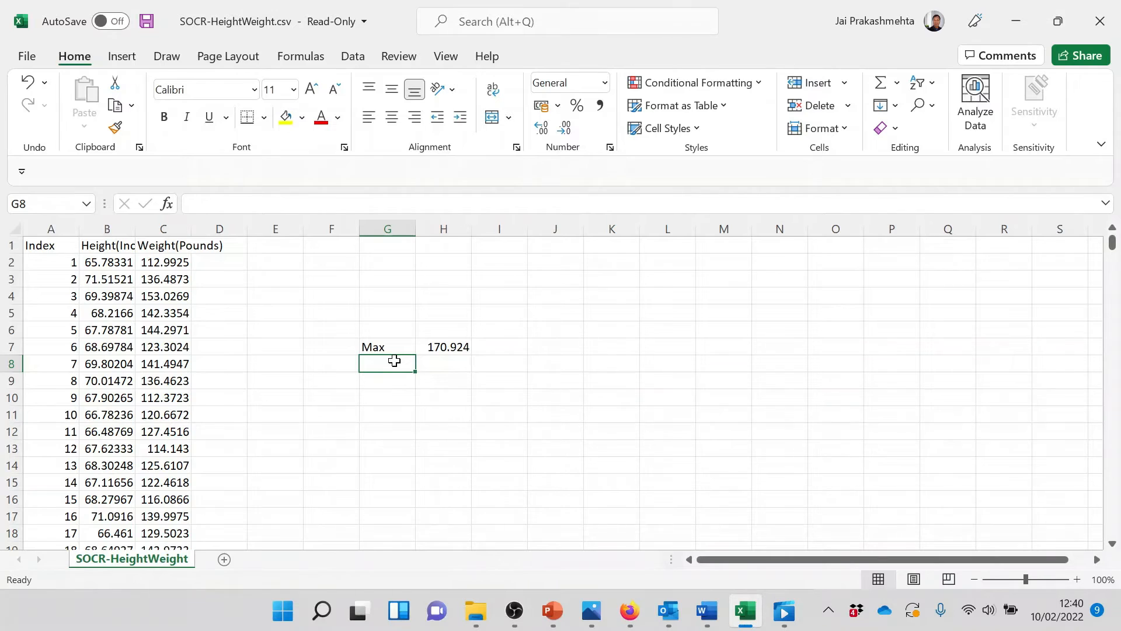
type("Min")
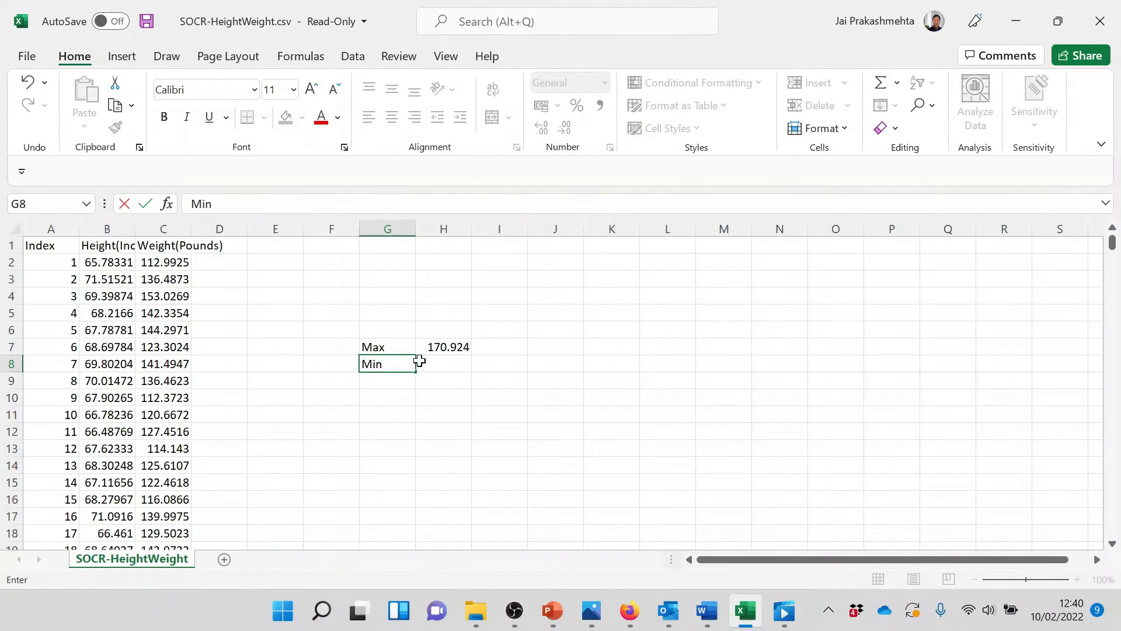
left_click(444, 369)
type("=min")
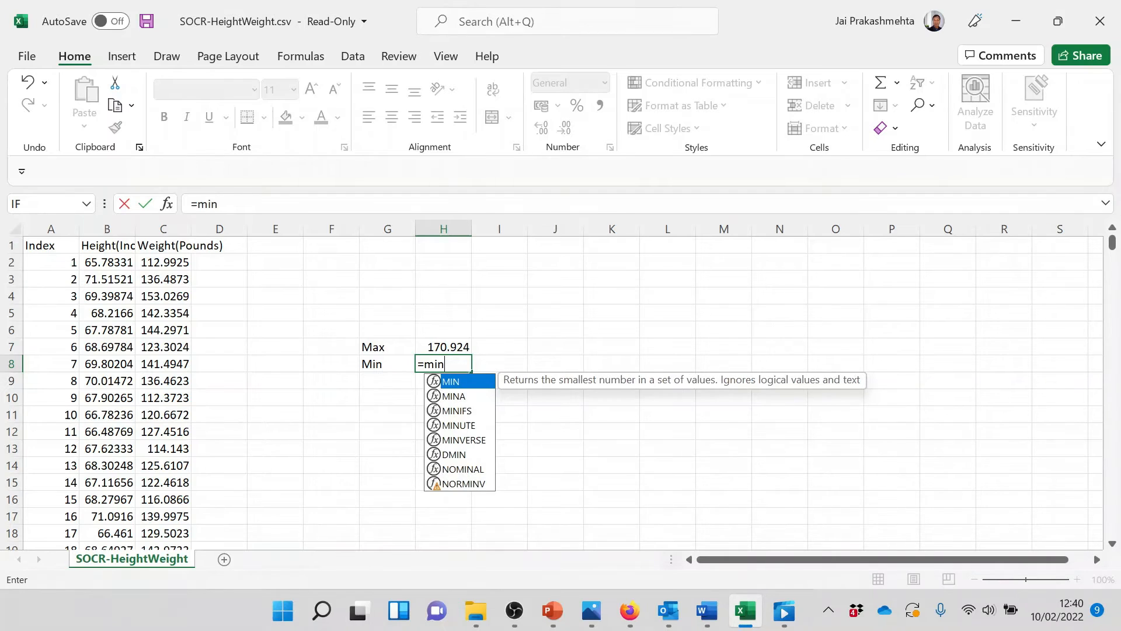
type("(")
left_click(158, 229)
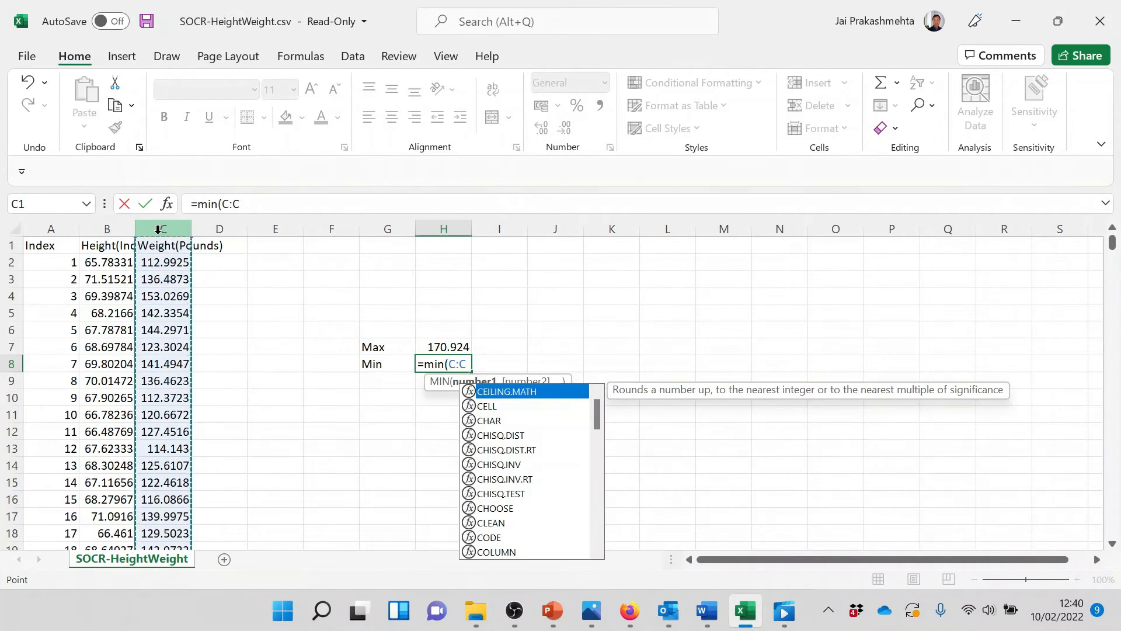
type(")")
key("Return")
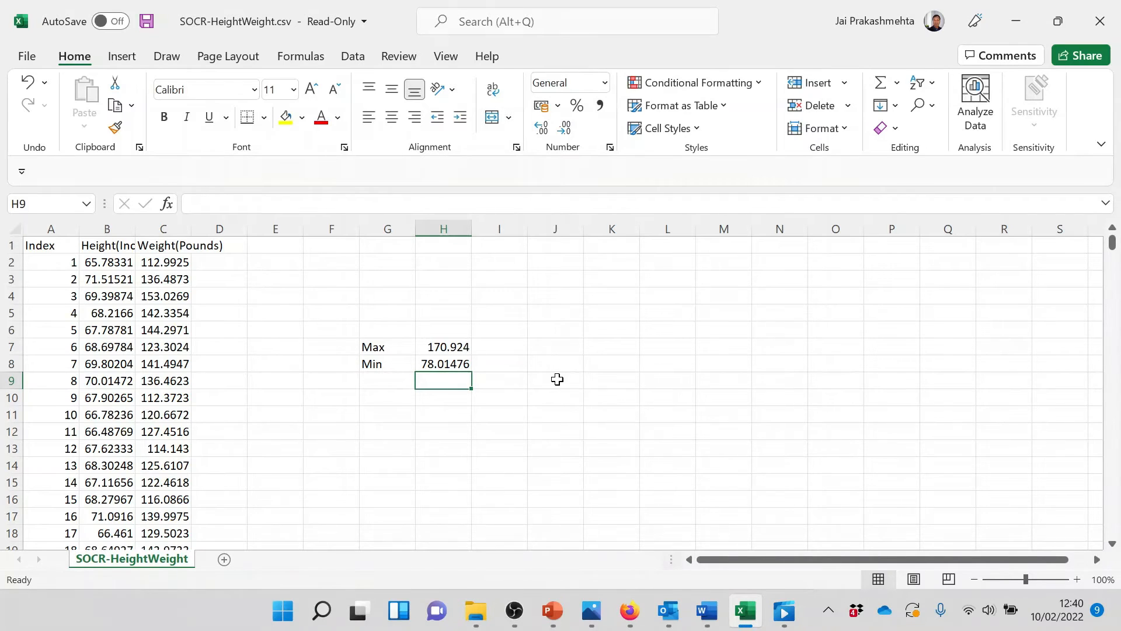
Step: Enter the values 80 in cell J9 and 90 in cell J10
left_click(557, 380)
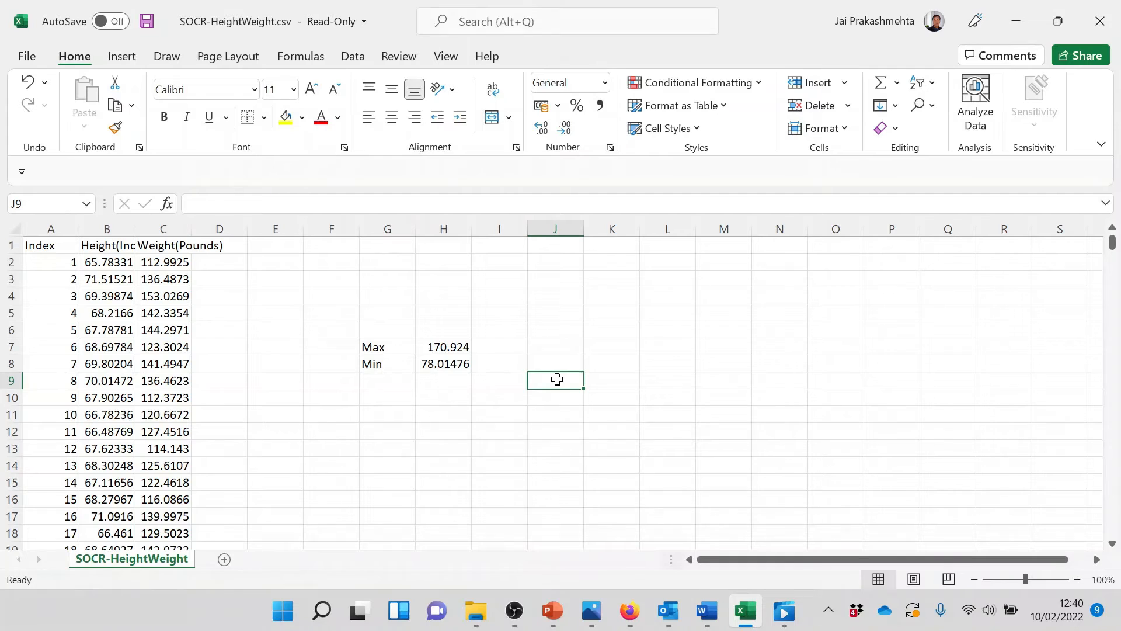
type("80")
left_click(550, 398)
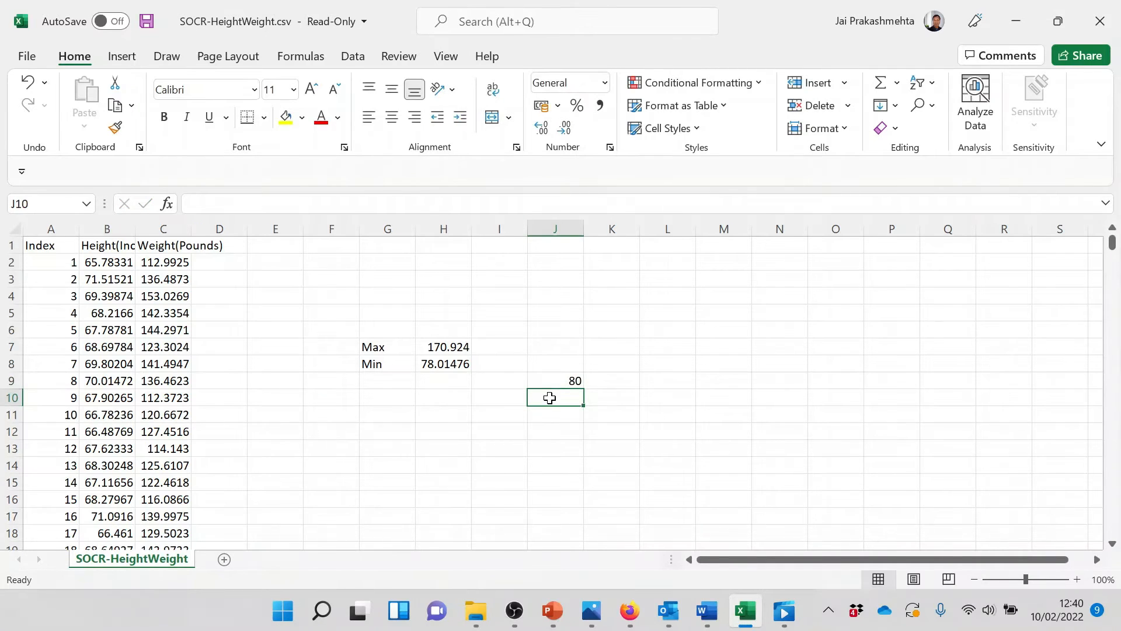
type("90")
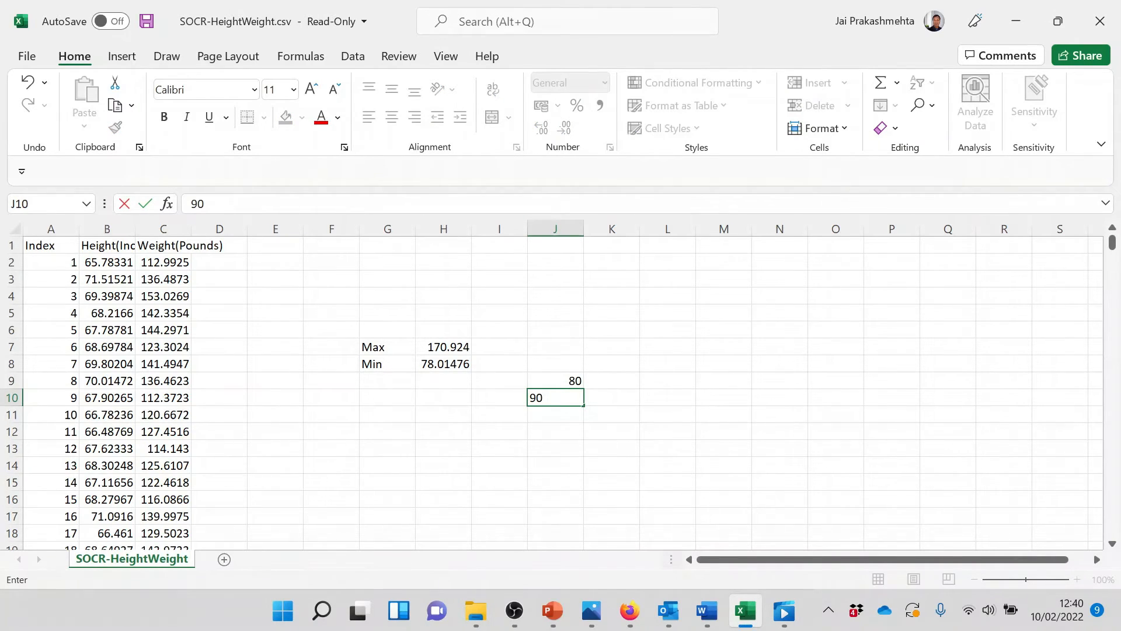
left_click(601, 396)
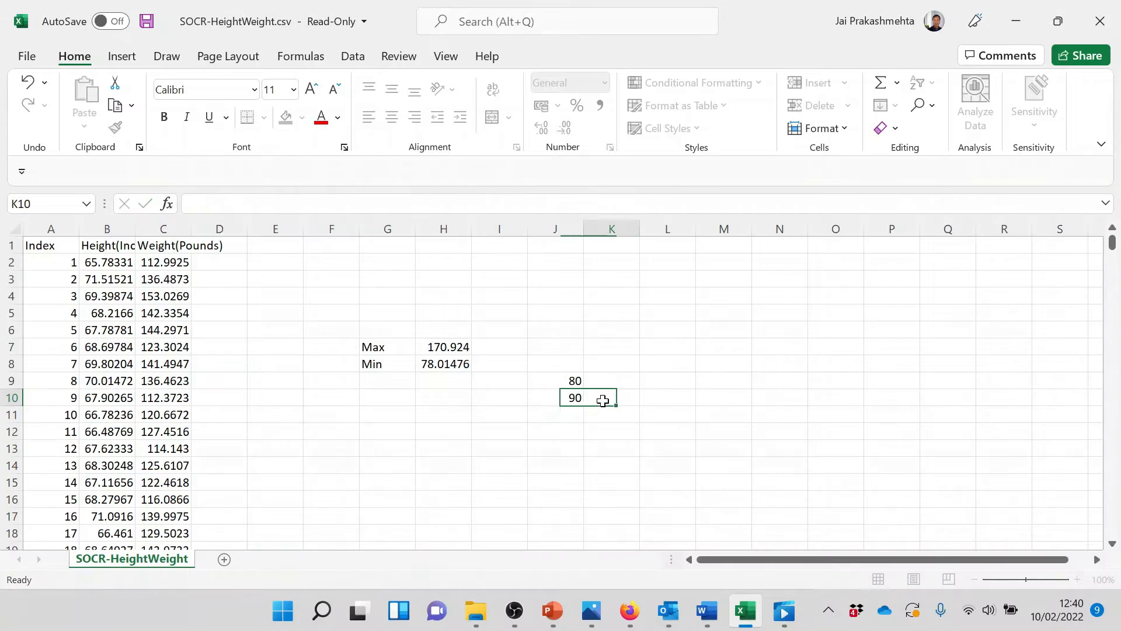
Step: Extend the 80, 90 series in column J in increments of 10 up to 180, with the bin values in J4:J14
left_click(563, 381)
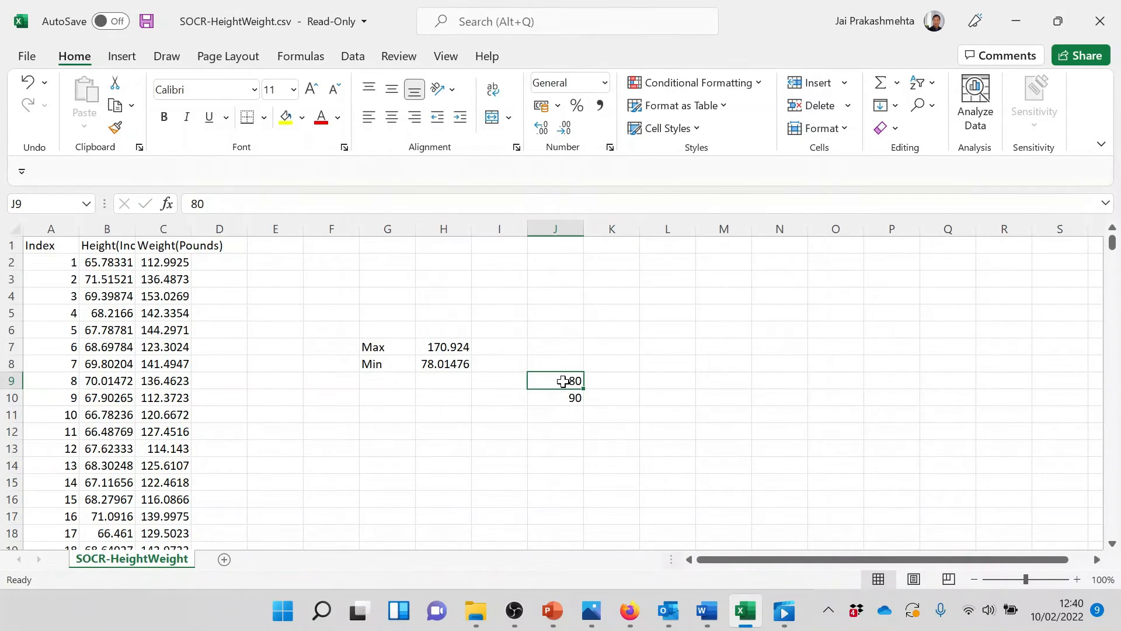
left_click_drag(563, 383, 584, 548)
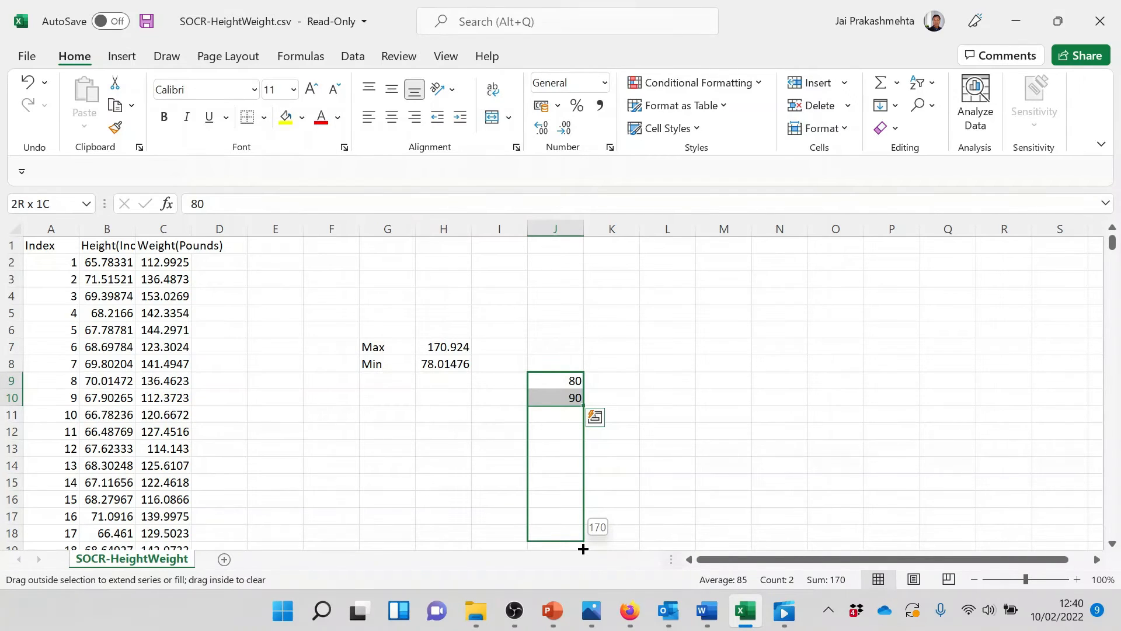
left_click_drag(583, 548, 592, 490)
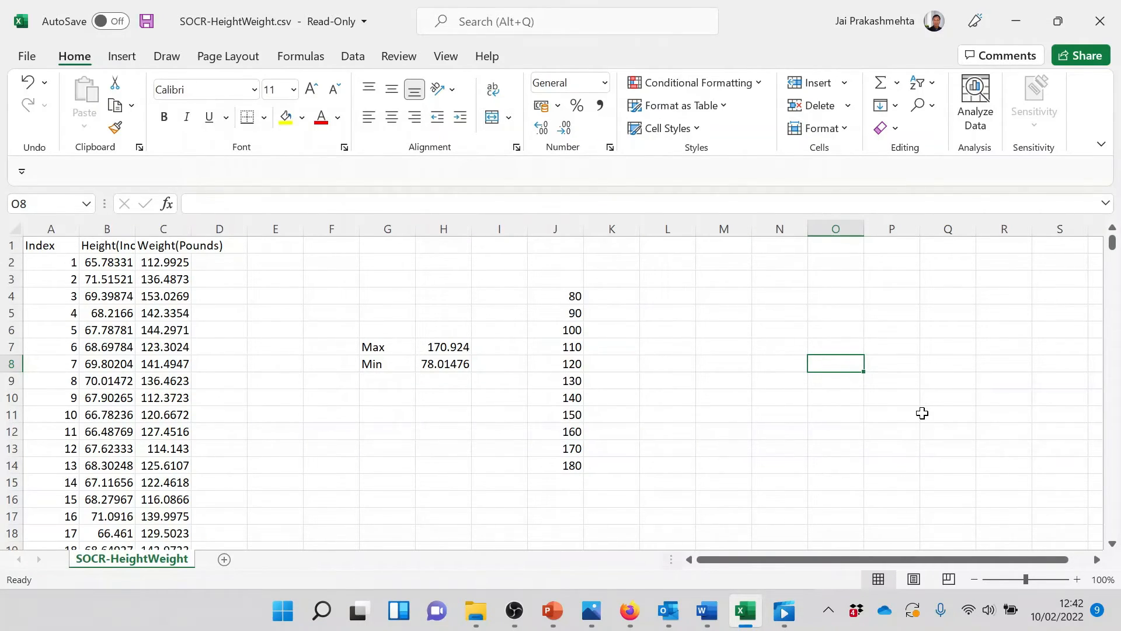
Step: Start a Histogram data analysis with input range $C:$C and bin range $J$4:$J$14
left_click(360, 61)
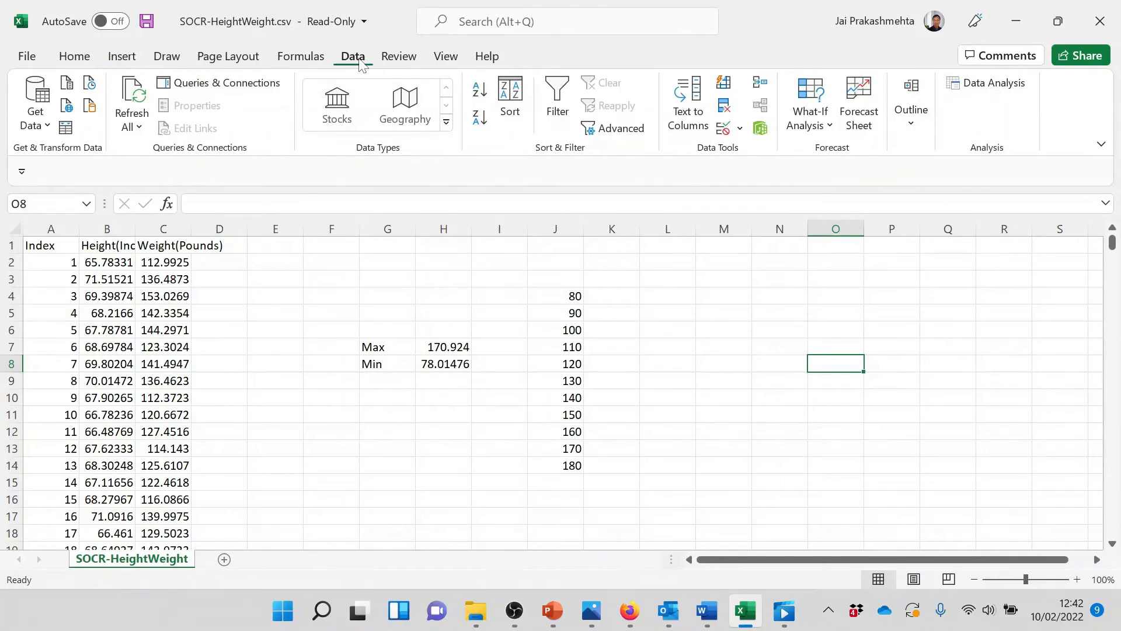
left_click(983, 84)
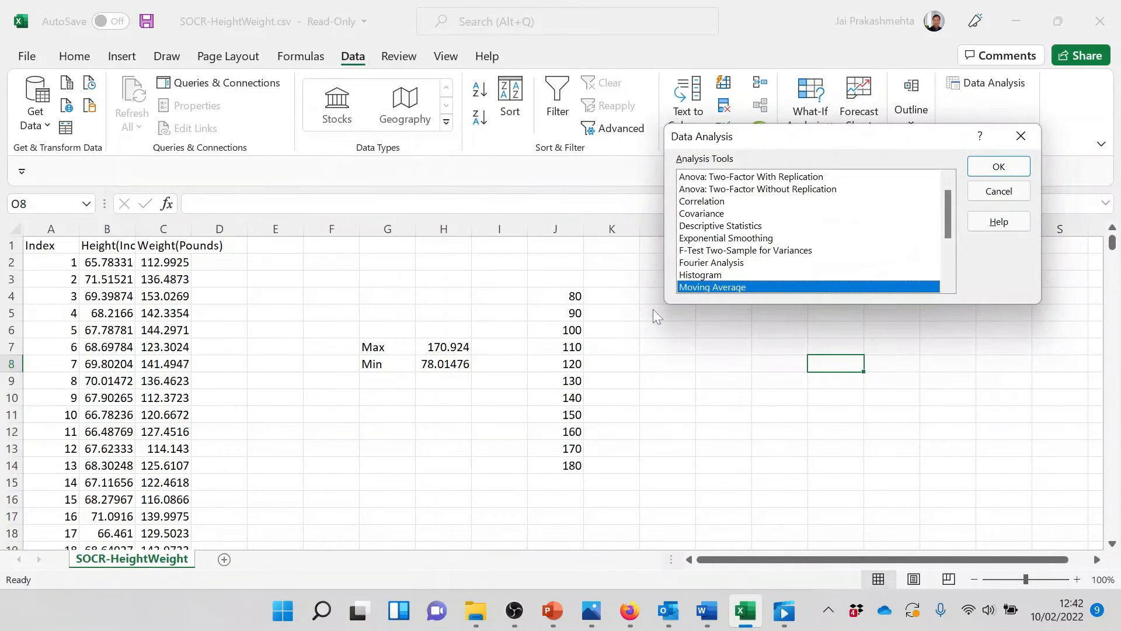
left_click(713, 275)
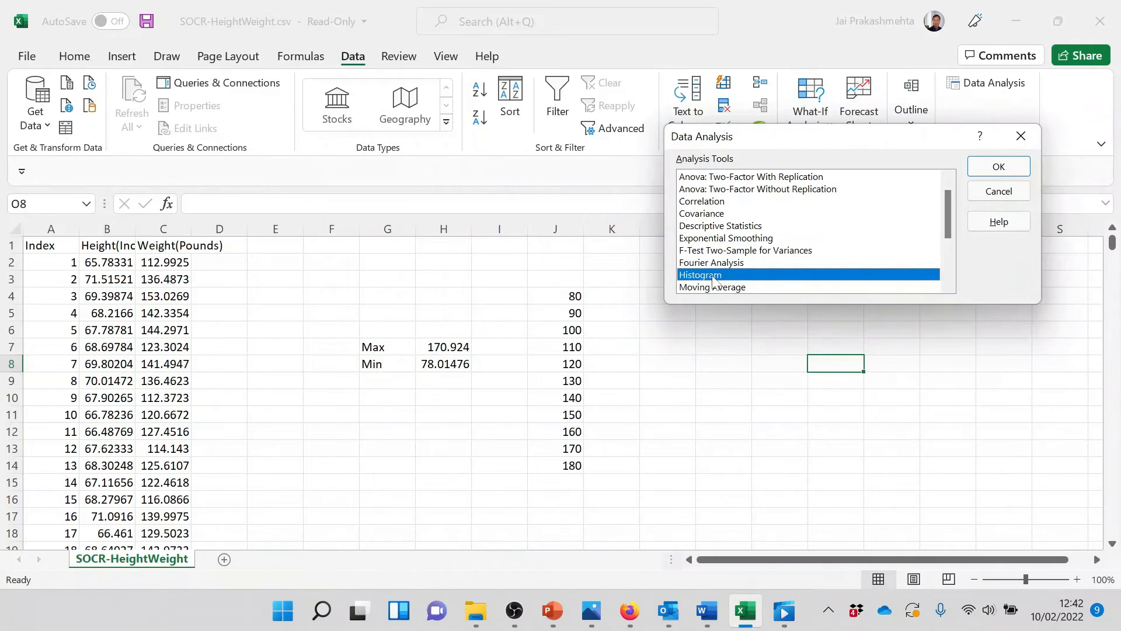
left_click(999, 166)
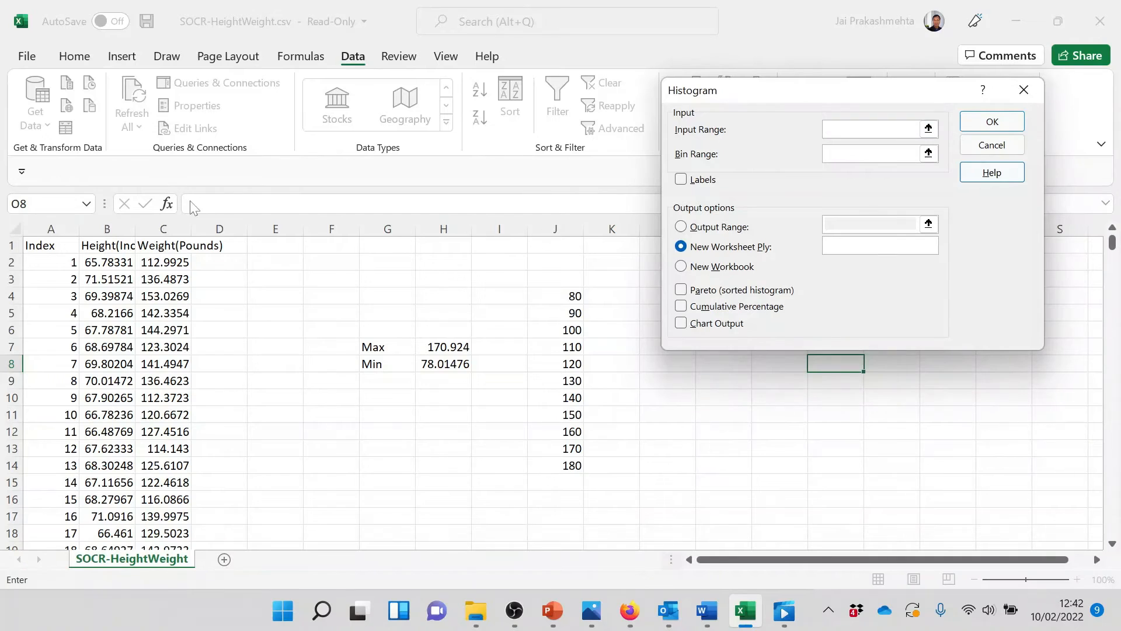
left_click(164, 229)
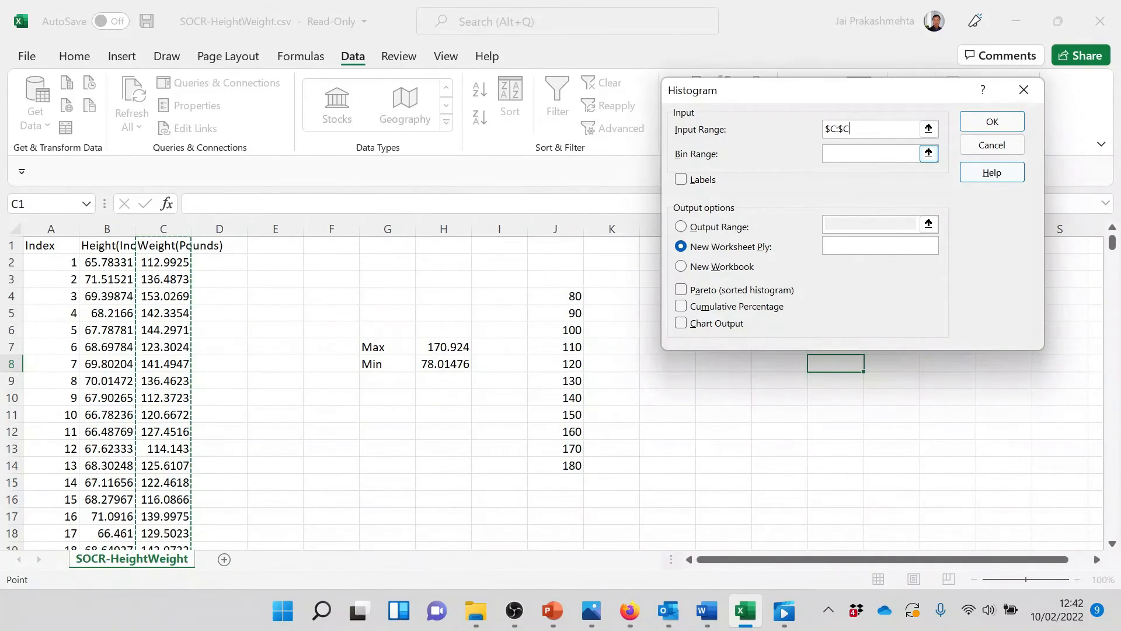
left_click(873, 154)
left_click_drag(576, 295, 575, 460)
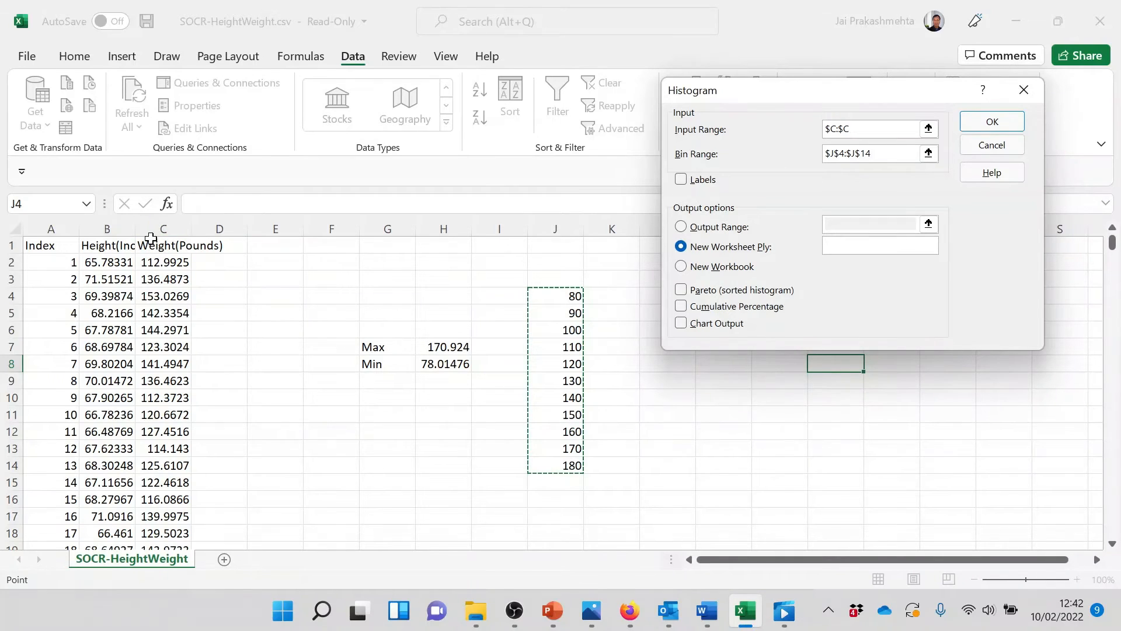
Step: Enable Labels and Chart Output for the histogram analysis and generate it on a new worksheet
left_click(682, 180)
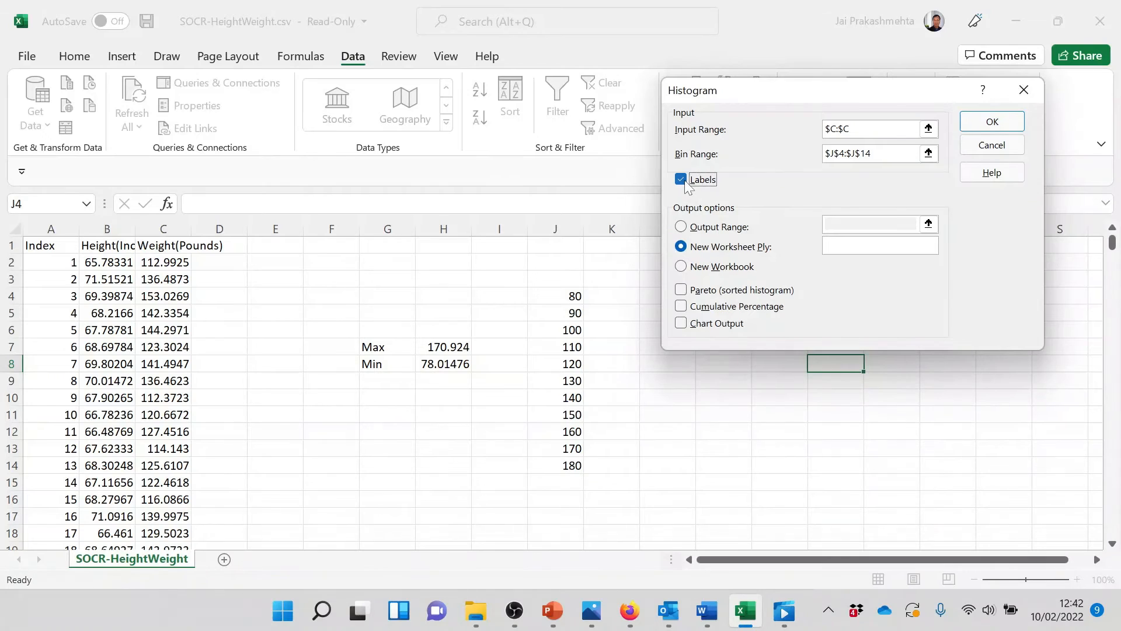
left_click(681, 324)
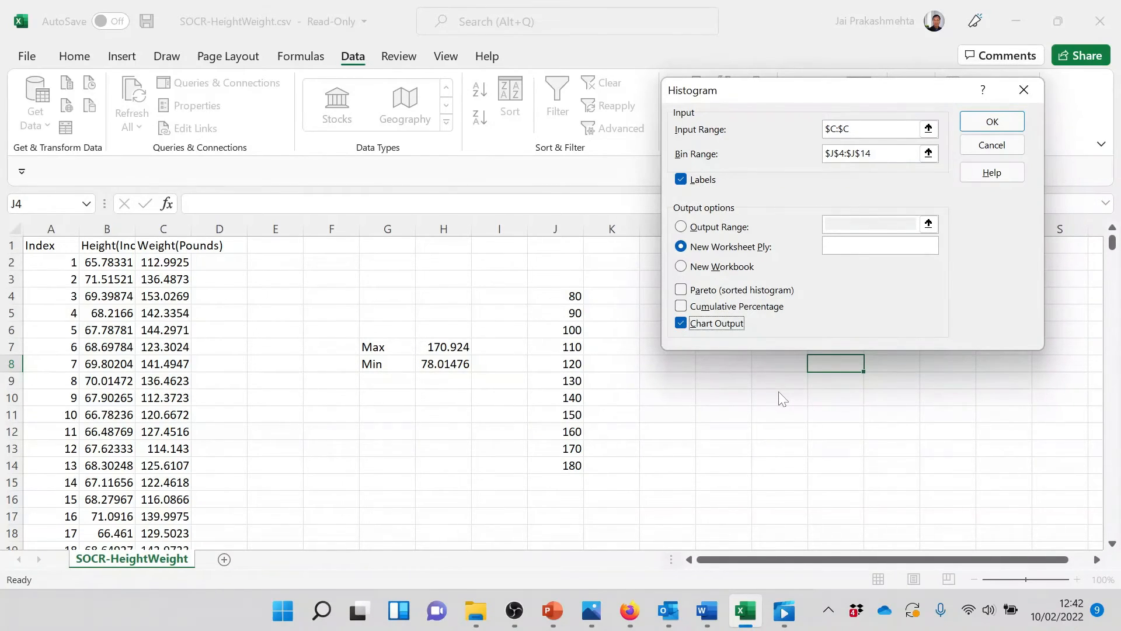
left_click(992, 123)
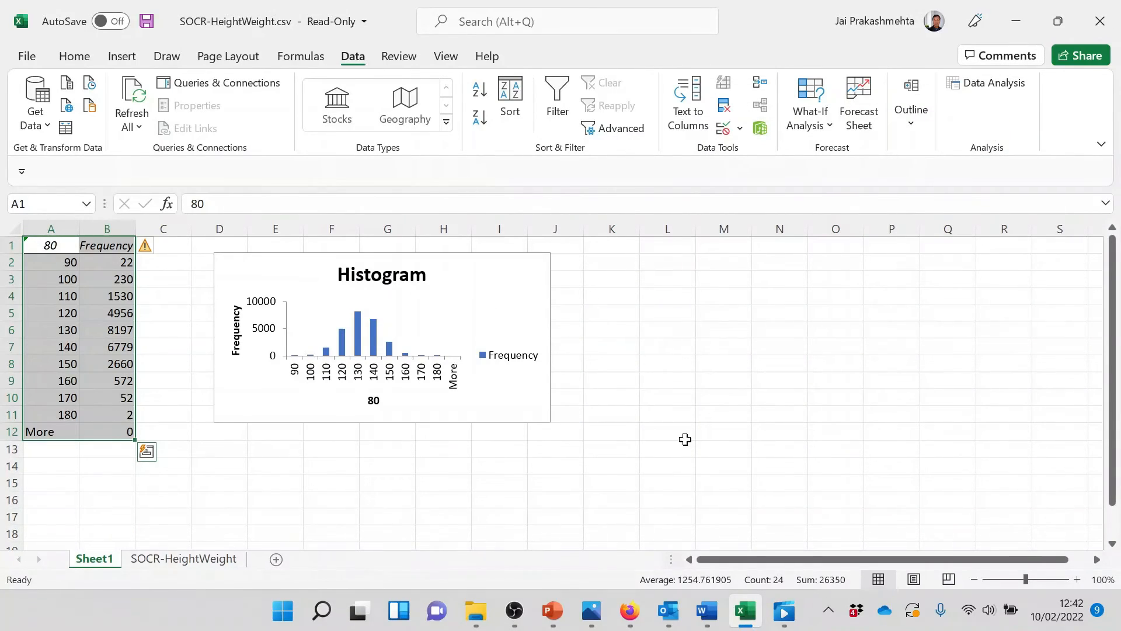
Step: Enlarge the histogram chart to span about columns D to O and delete its Frequency legend
left_click(529, 403)
left_click_drag(550, 422, 869, 539)
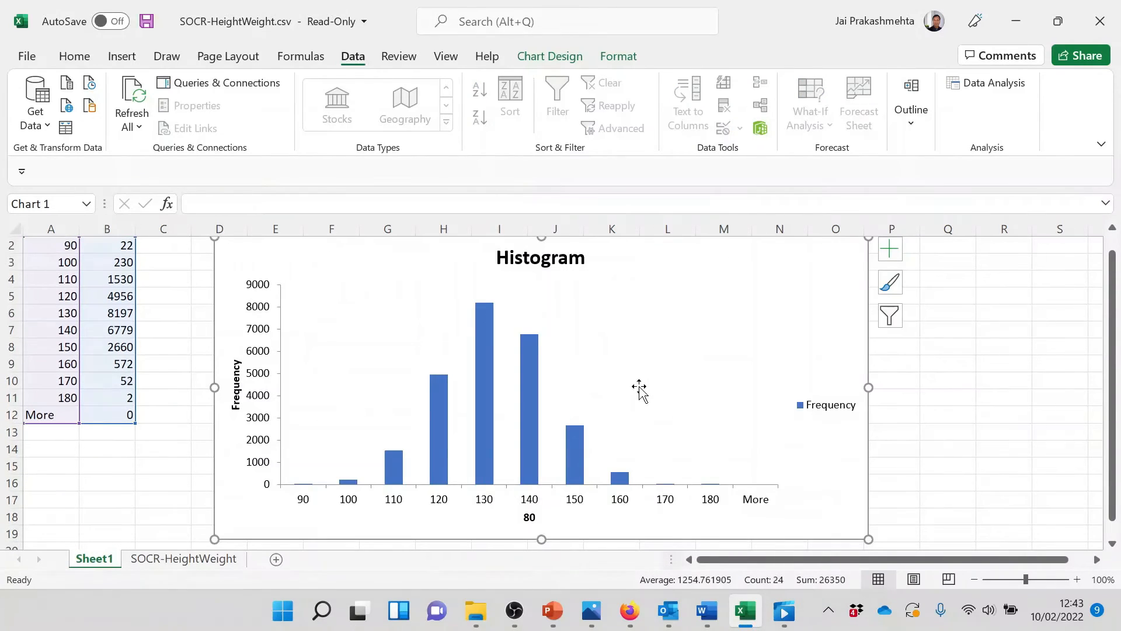
left_click(841, 407)
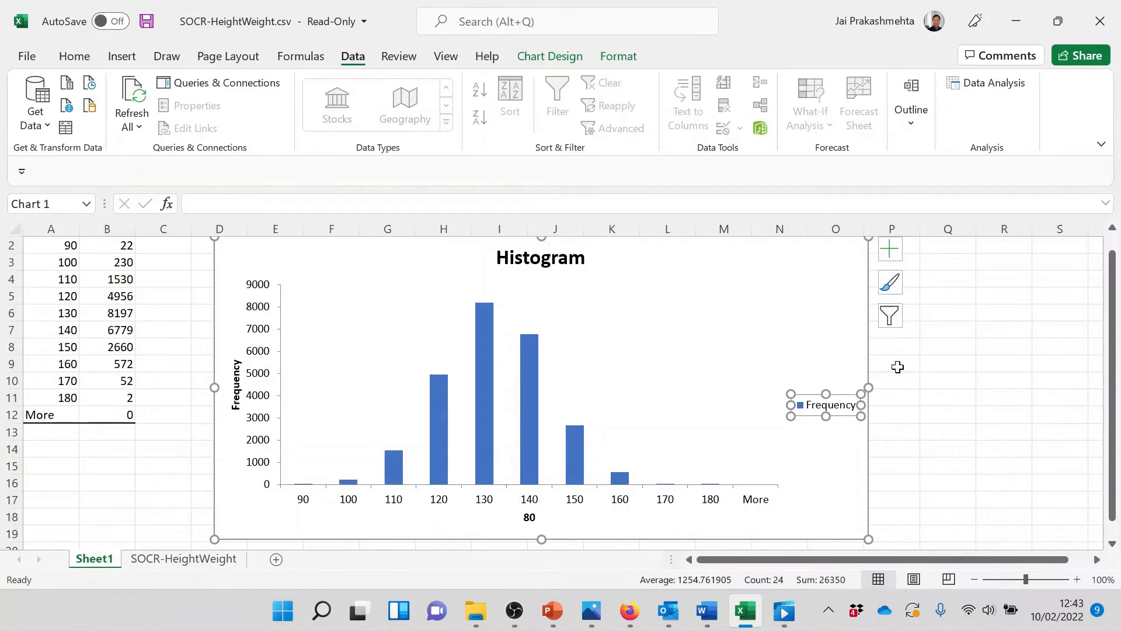
left_click(954, 386)
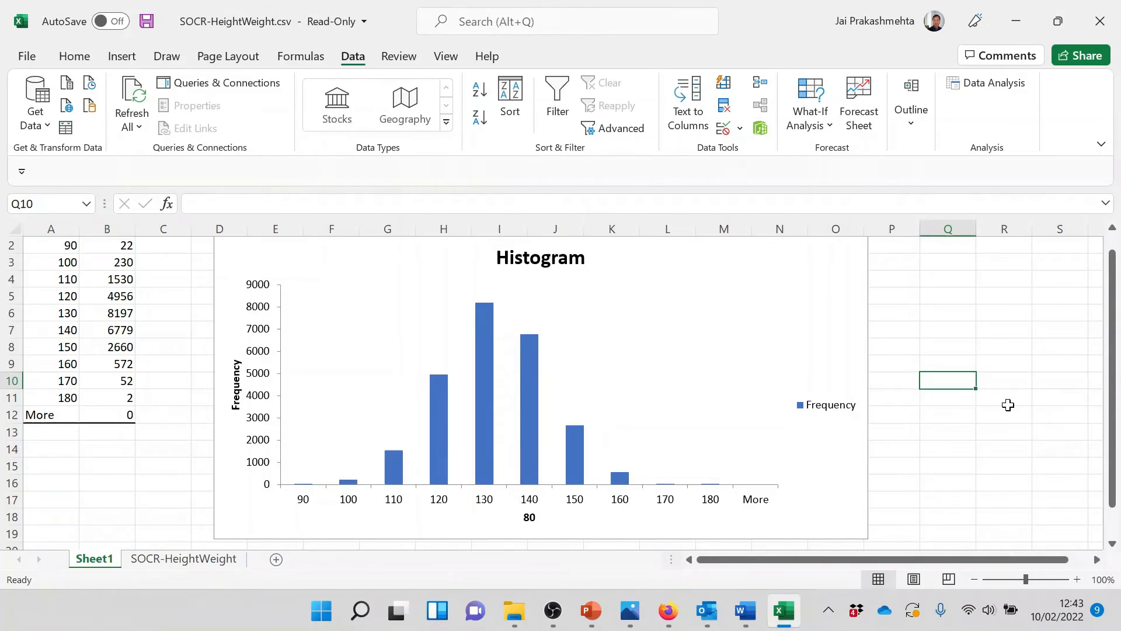
left_click(834, 409)
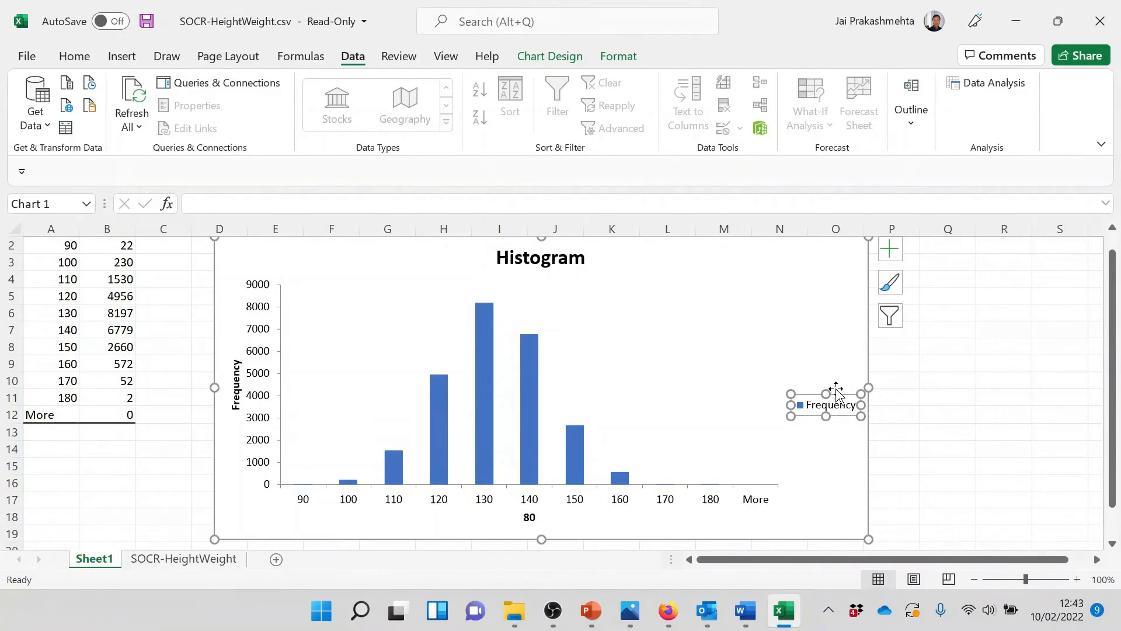
left_click(837, 389)
left_click(827, 408)
left_click(841, 391)
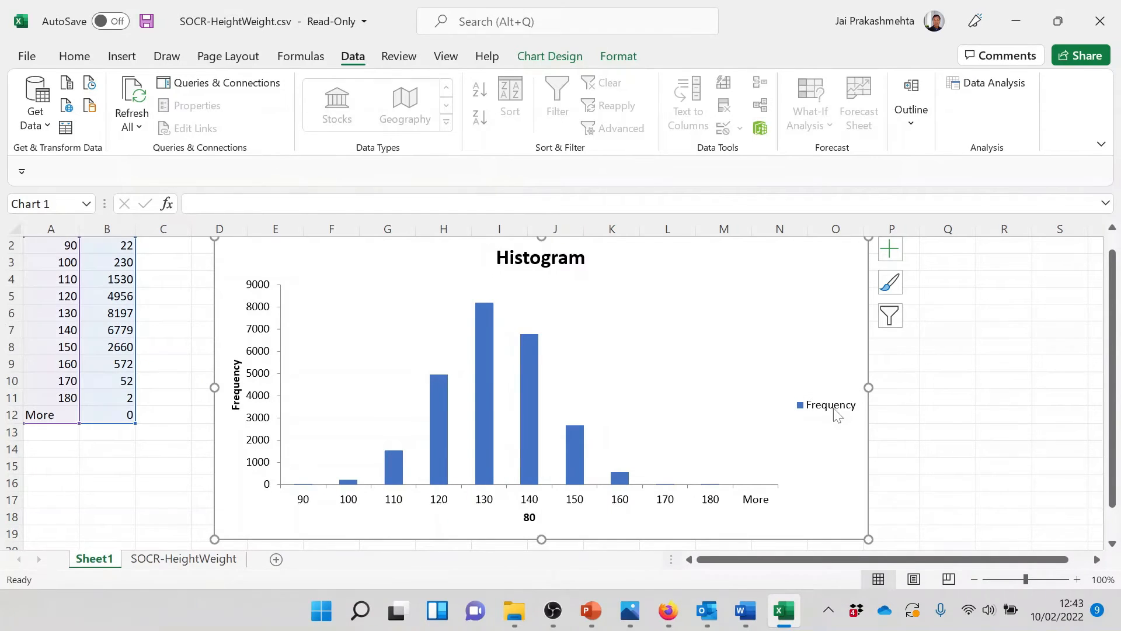
left_click(836, 414)
key("Delete")
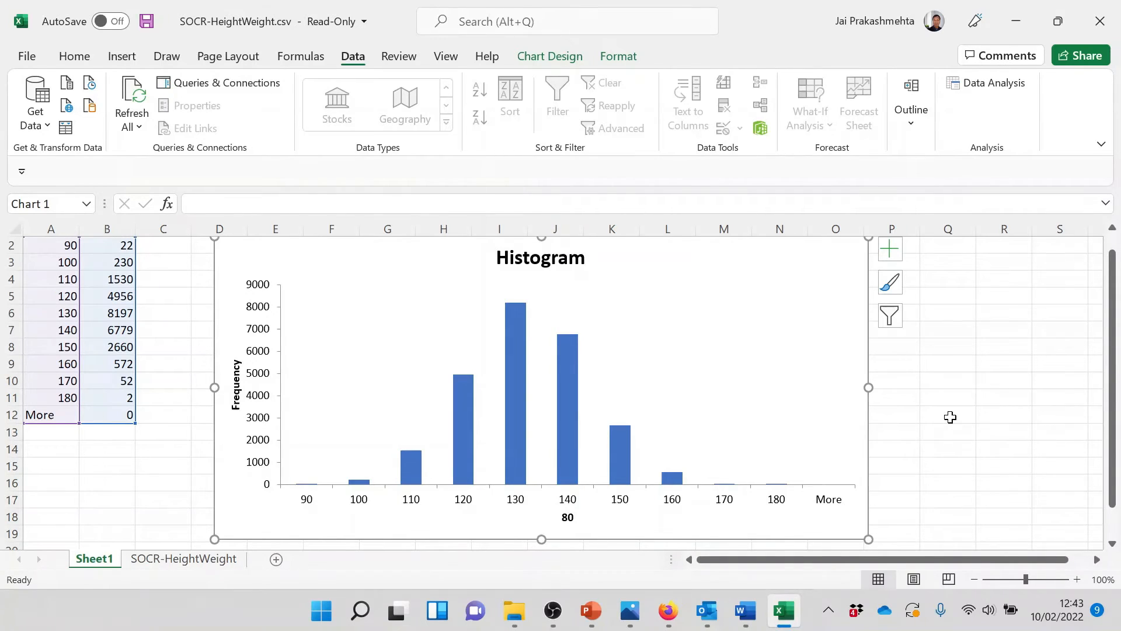
Step: Set the gap width of the histogram's Frequency series to 0%
left_click(571, 416)
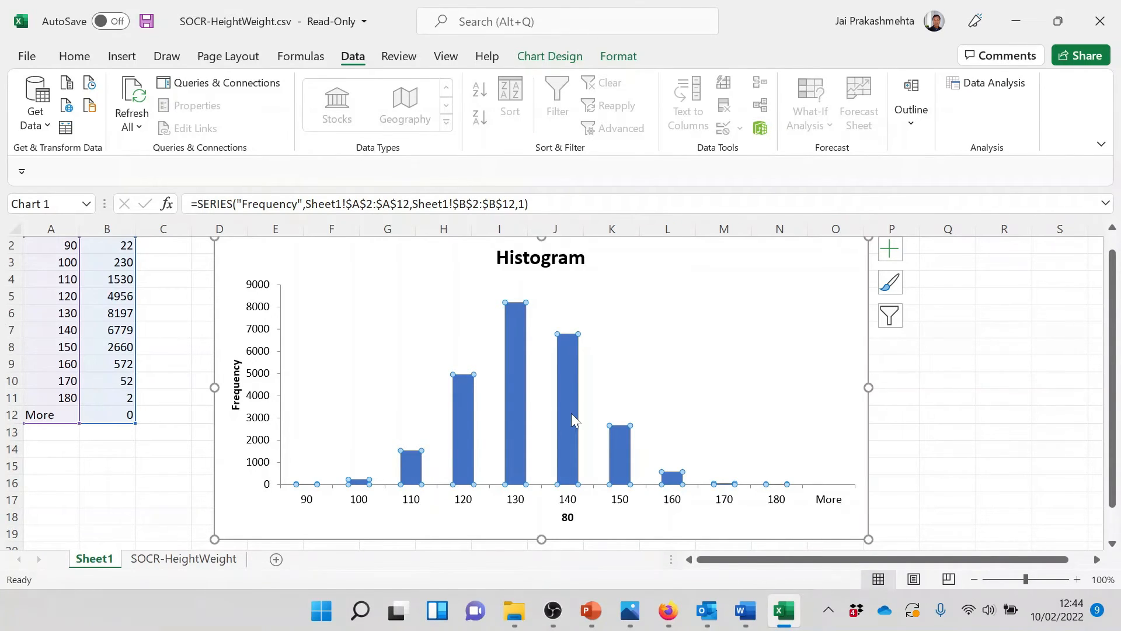
right_click(571, 413)
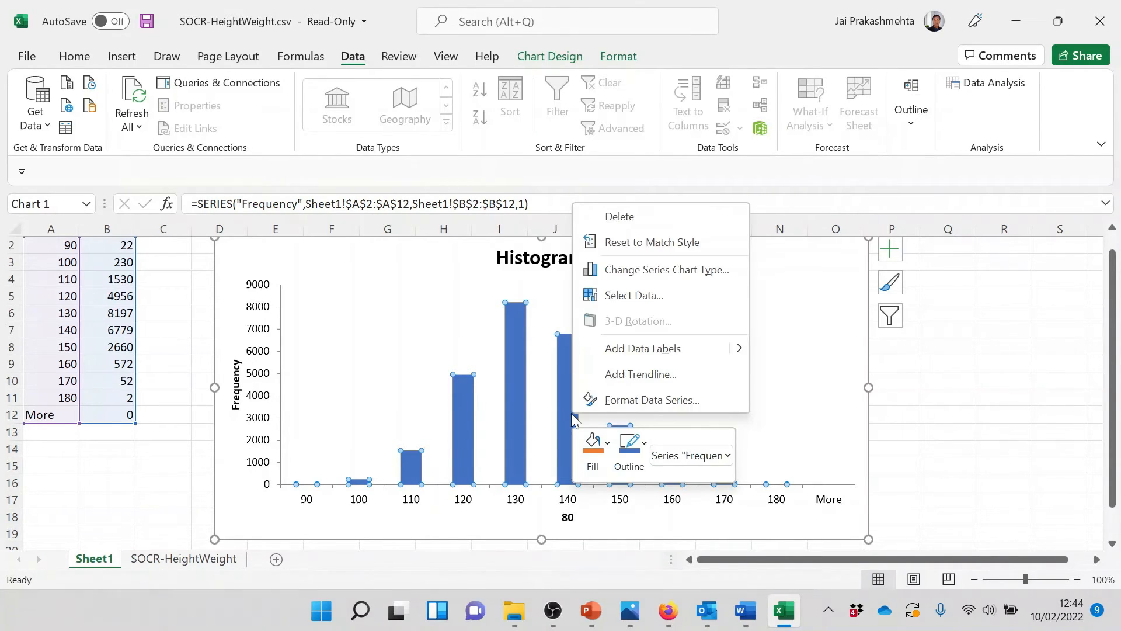
left_click(647, 402)
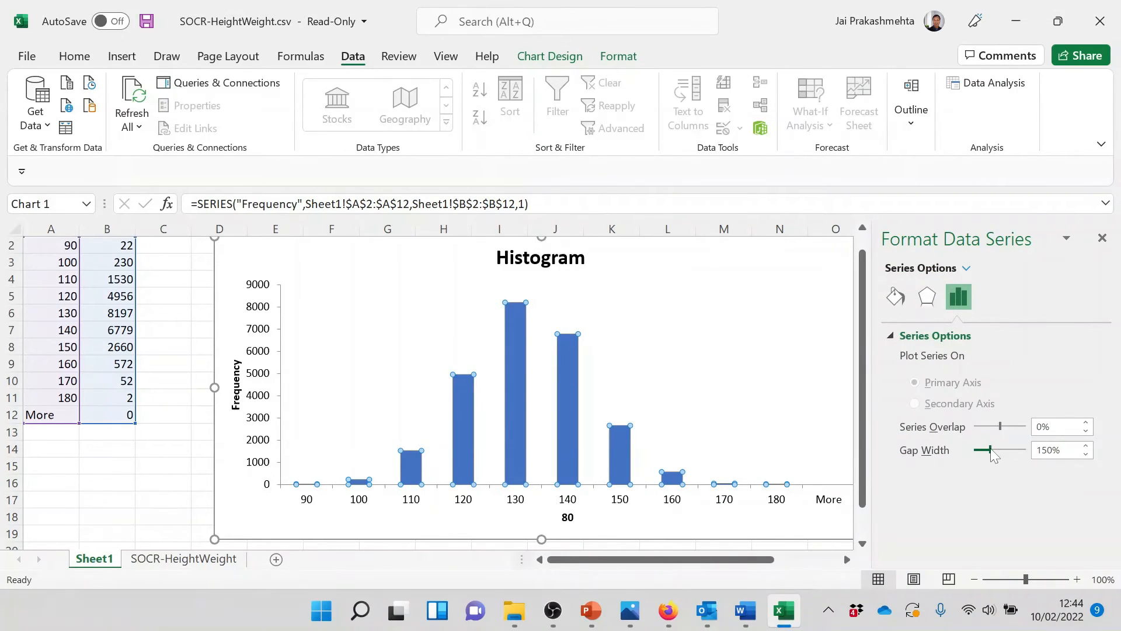
left_click_drag(989, 449, 971, 453)
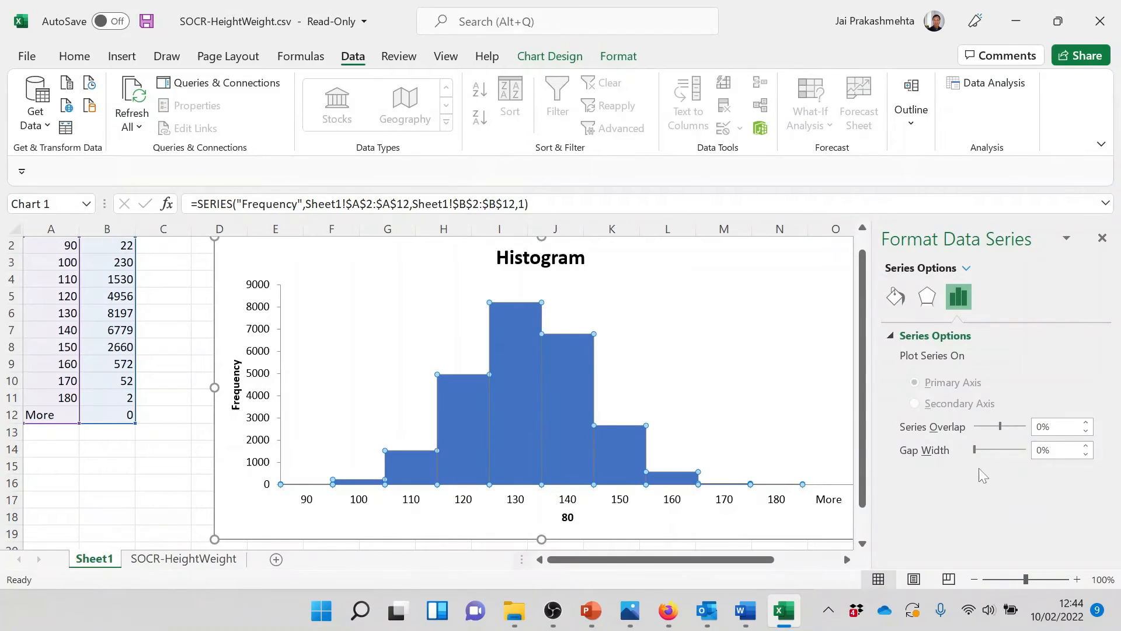
left_click(1102, 238)
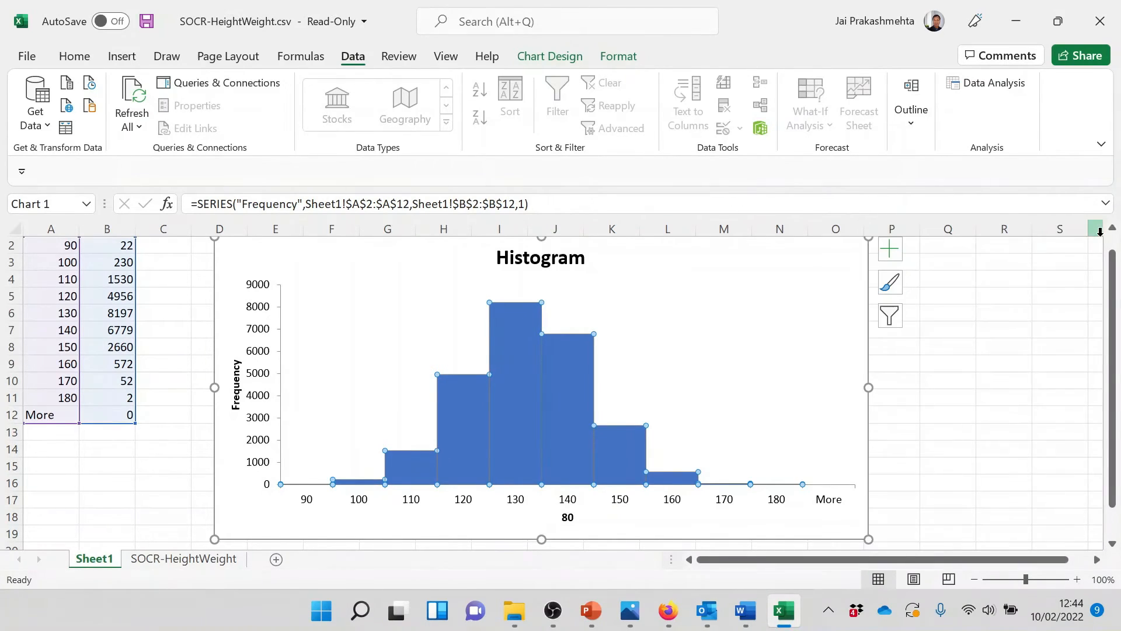
left_click(964, 426)
Step: Try different chart styles on the histogram and apply Style 15
left_click(791, 358)
scroll(944, 362, "up", 1)
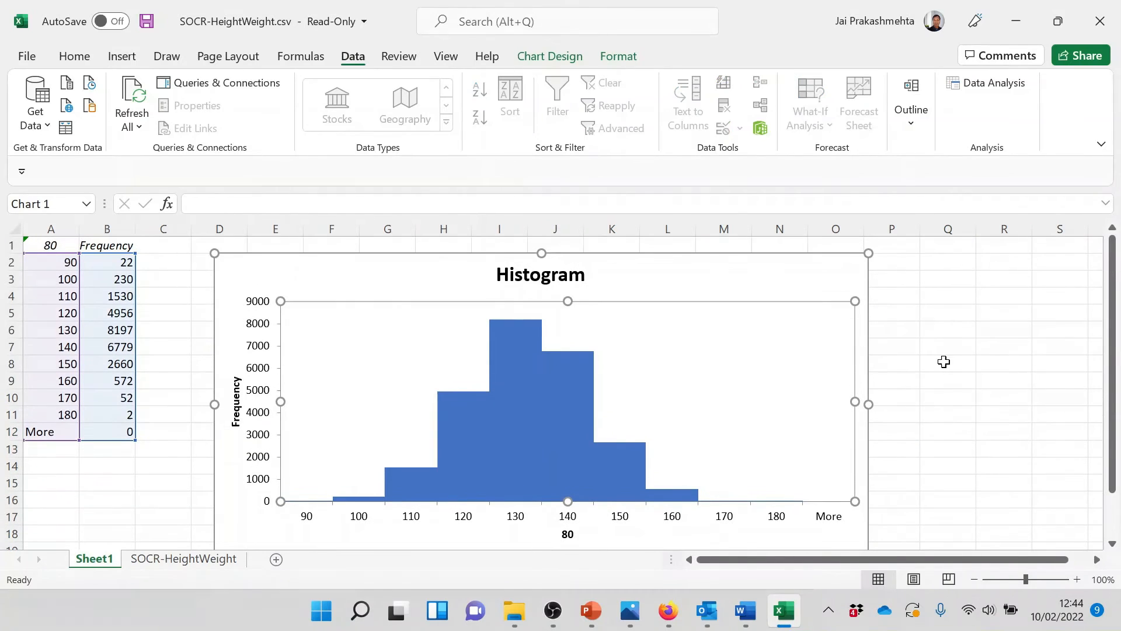
left_click(791, 293)
left_click(890, 298)
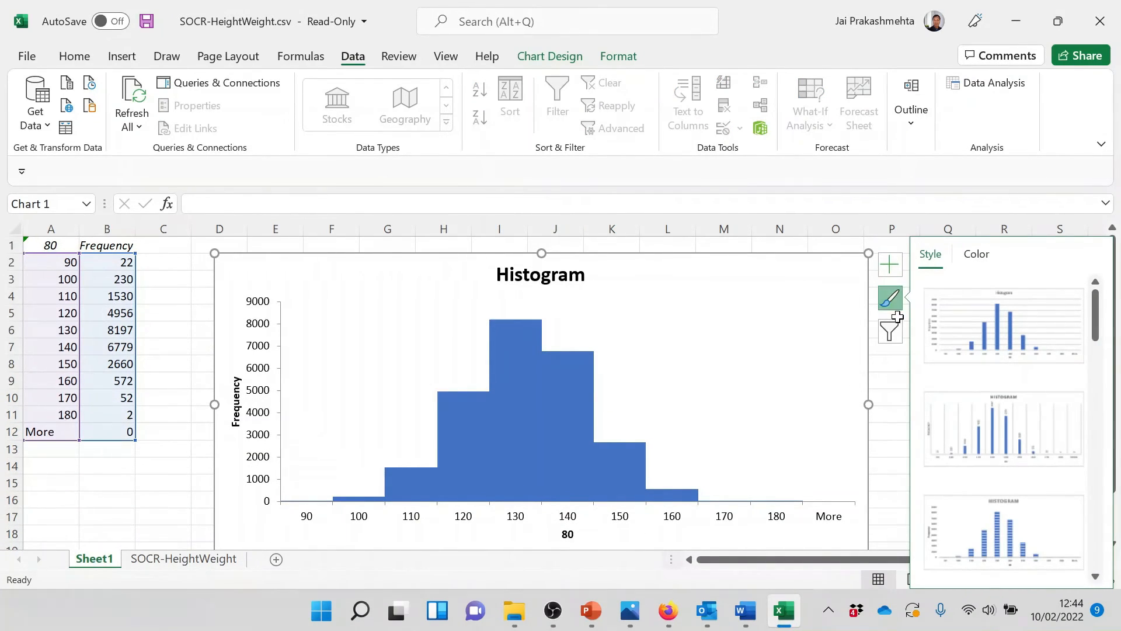
scroll(1054, 372, "down", 10)
scroll(1051, 374, "up", 3)
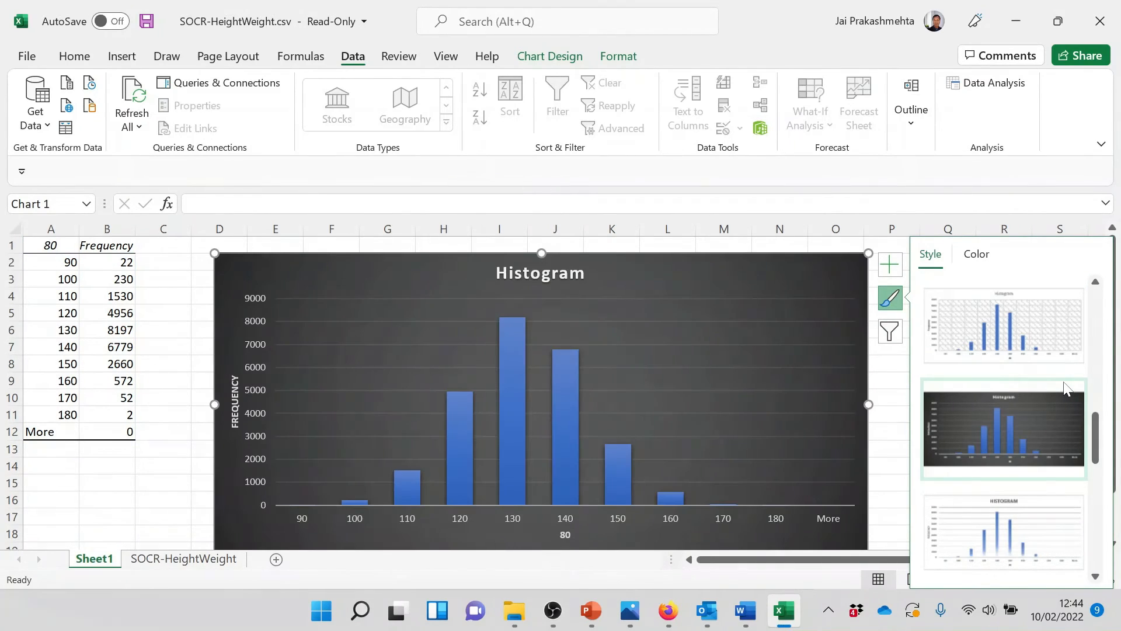
left_click(1033, 418)
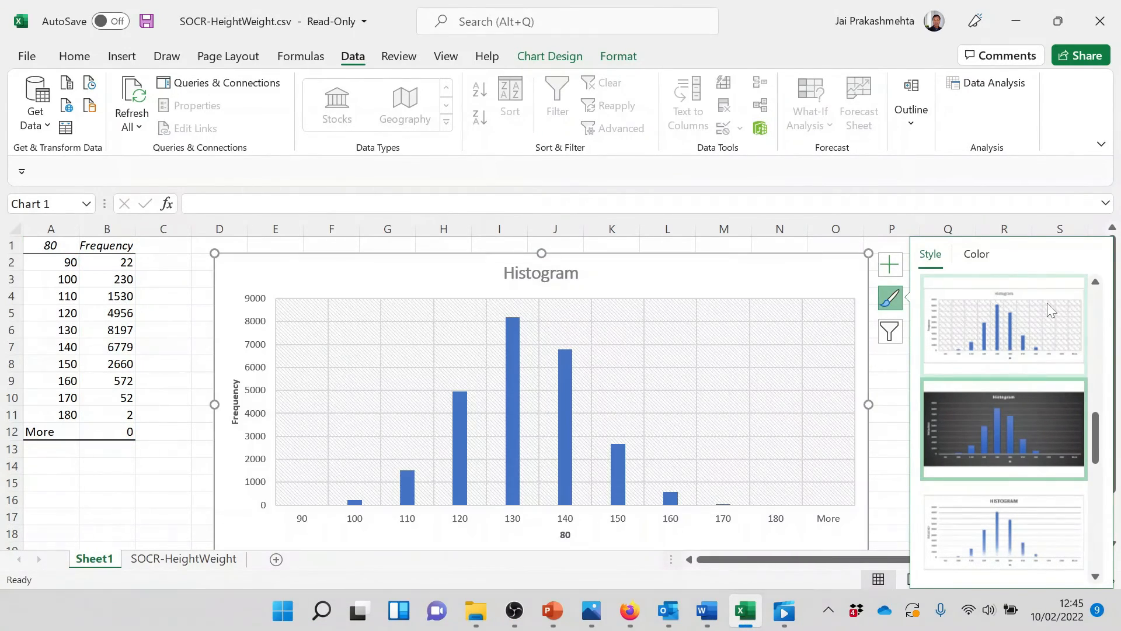
scroll(1039, 508, "down", 4)
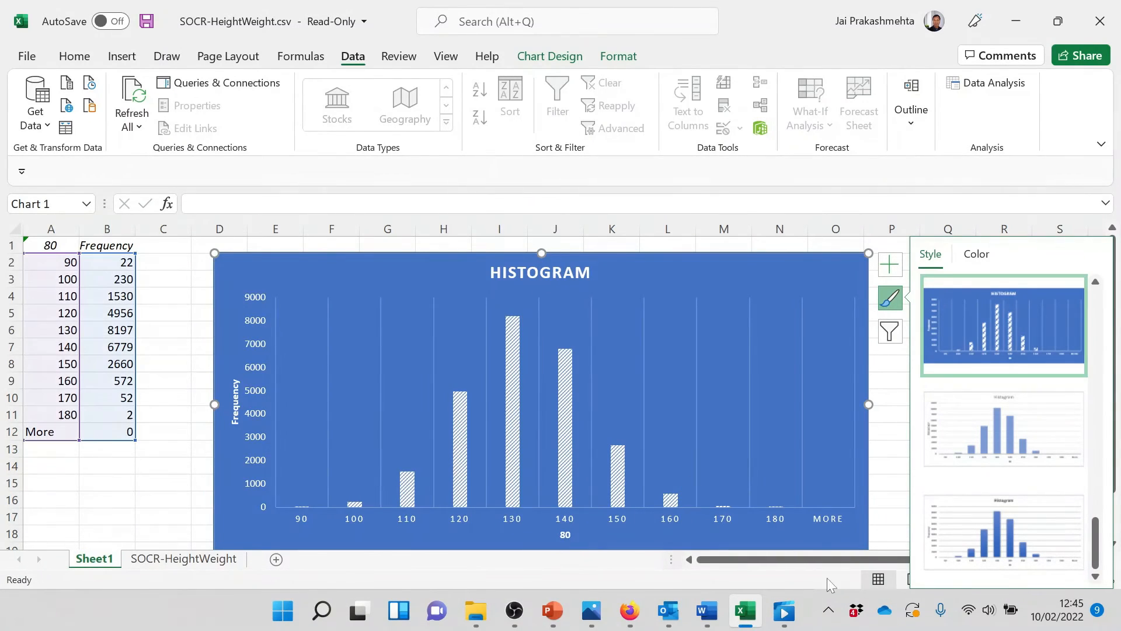
left_click(1021, 539)
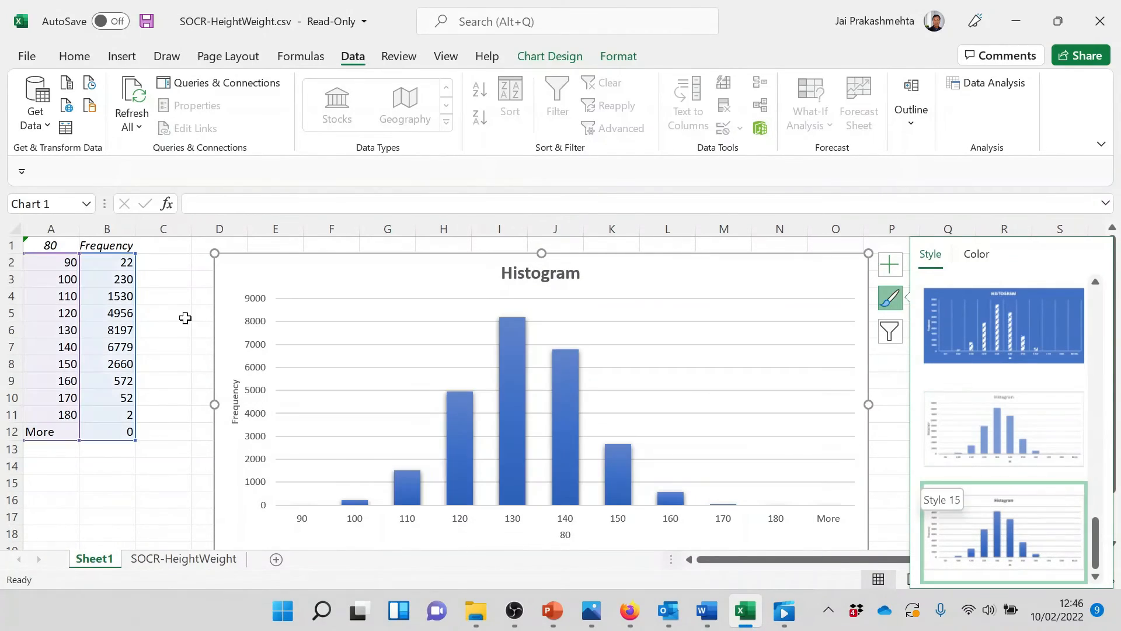
Step: Insert a blank column before column A on Sheet1
left_click(49, 225)
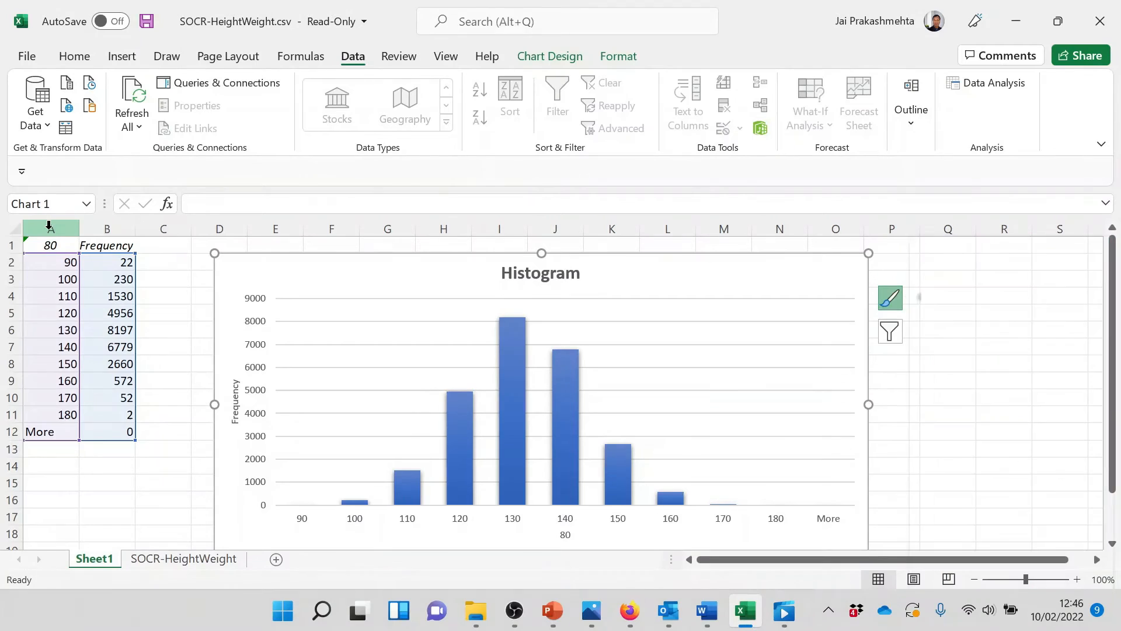
right_click(49, 225)
left_click(103, 385)
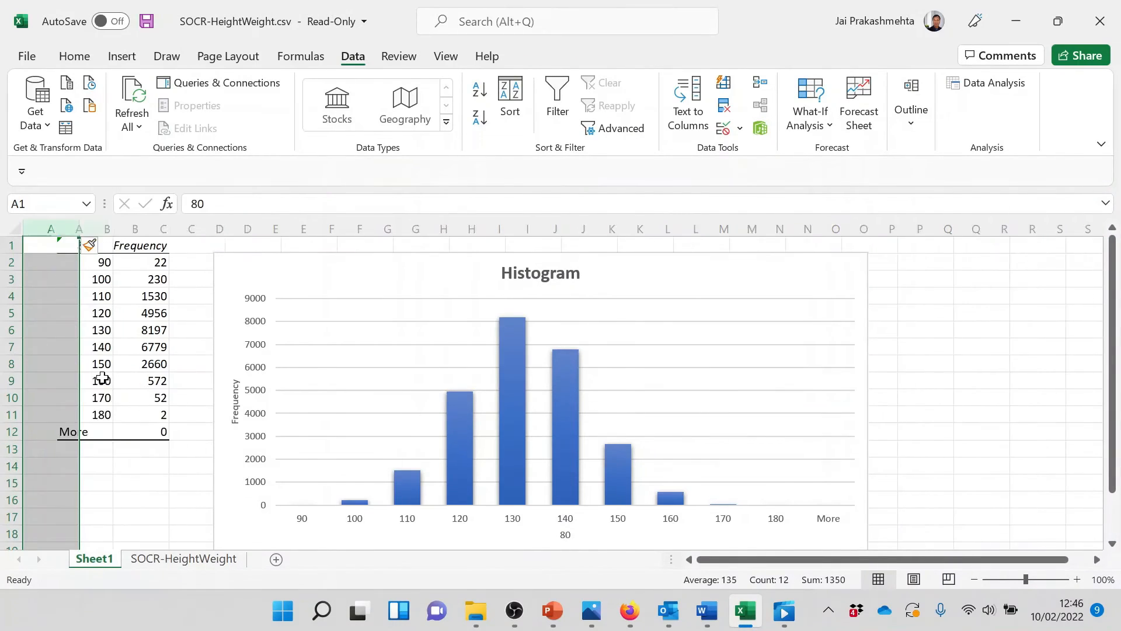
Step: Enter the range labels 80-90 in cell A2 and 90-100 in cell A3
left_click(56, 264)
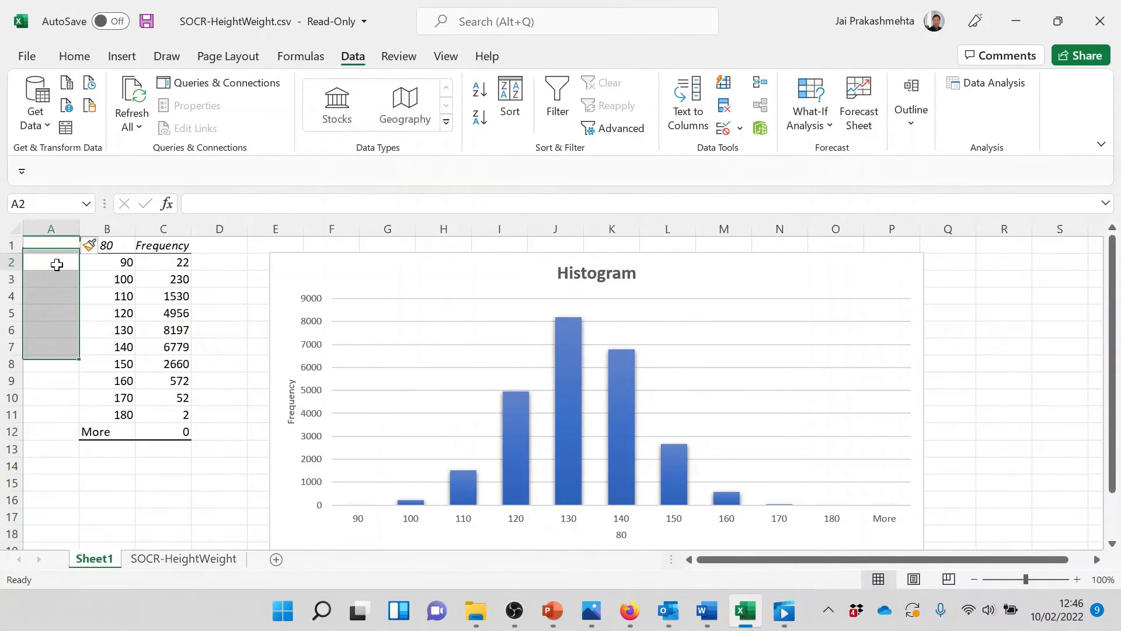
type("80-")
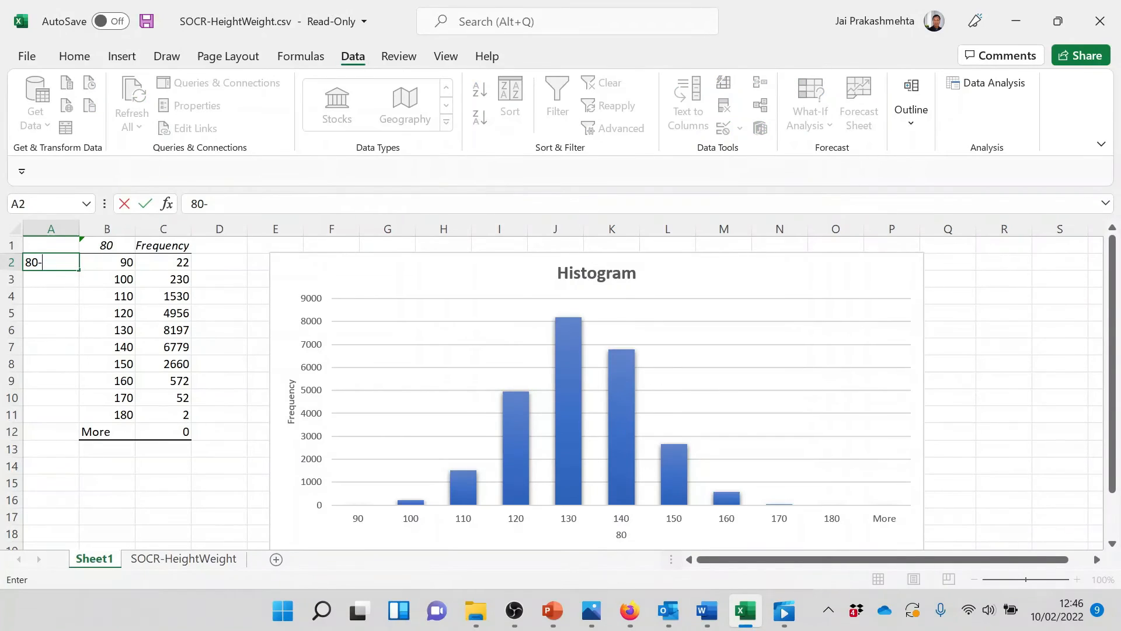
type("90")
left_click(46, 279)
type("90")
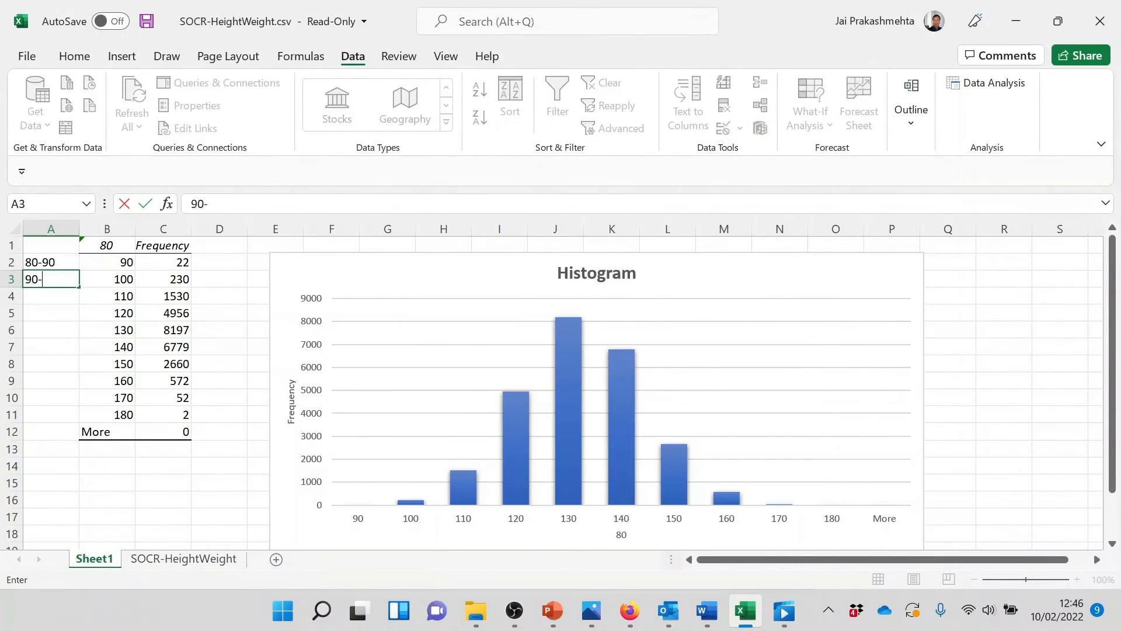
type("-100")
left_click(51, 298)
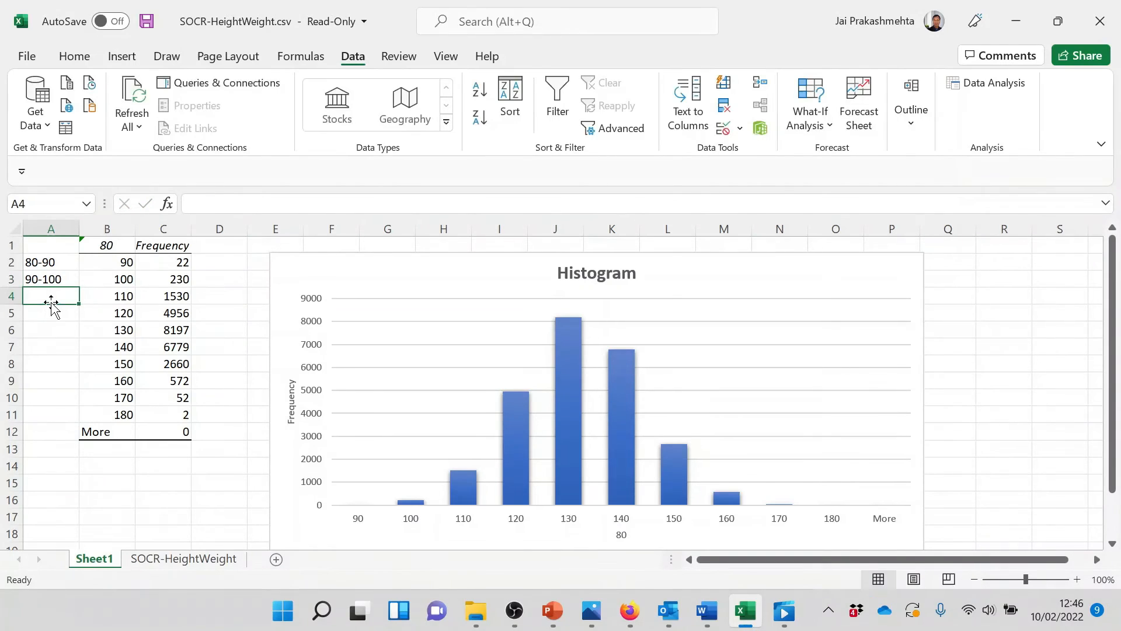
Step: Enter the range labels 100-110, 110-120, 120-130 and 130-140 in cells A4 to A7
type("100-110")
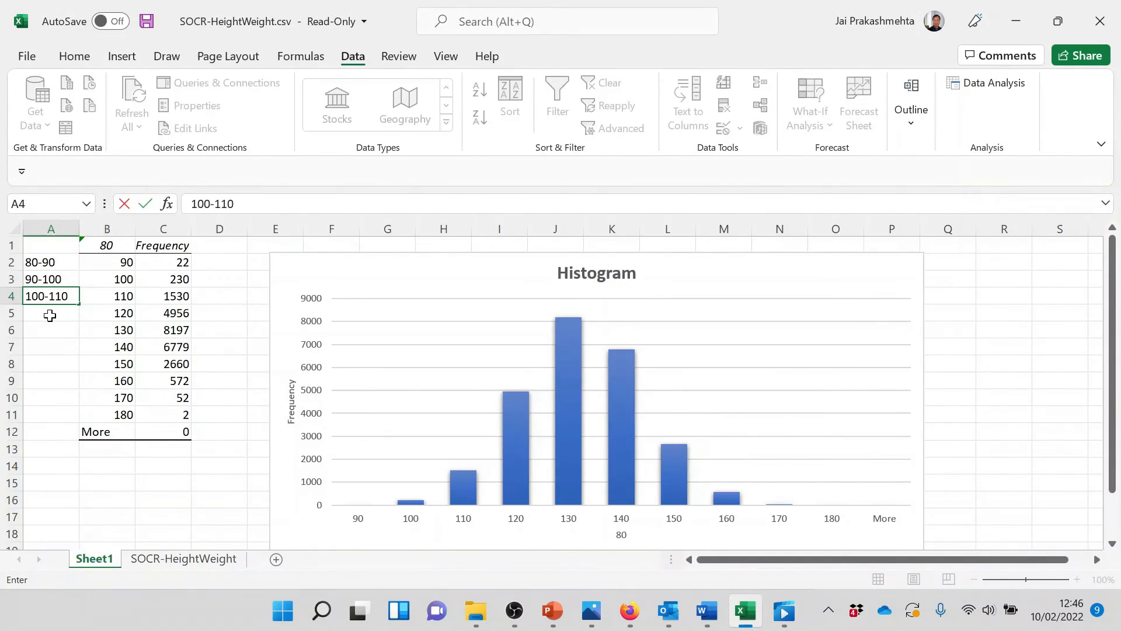
left_click(50, 316)
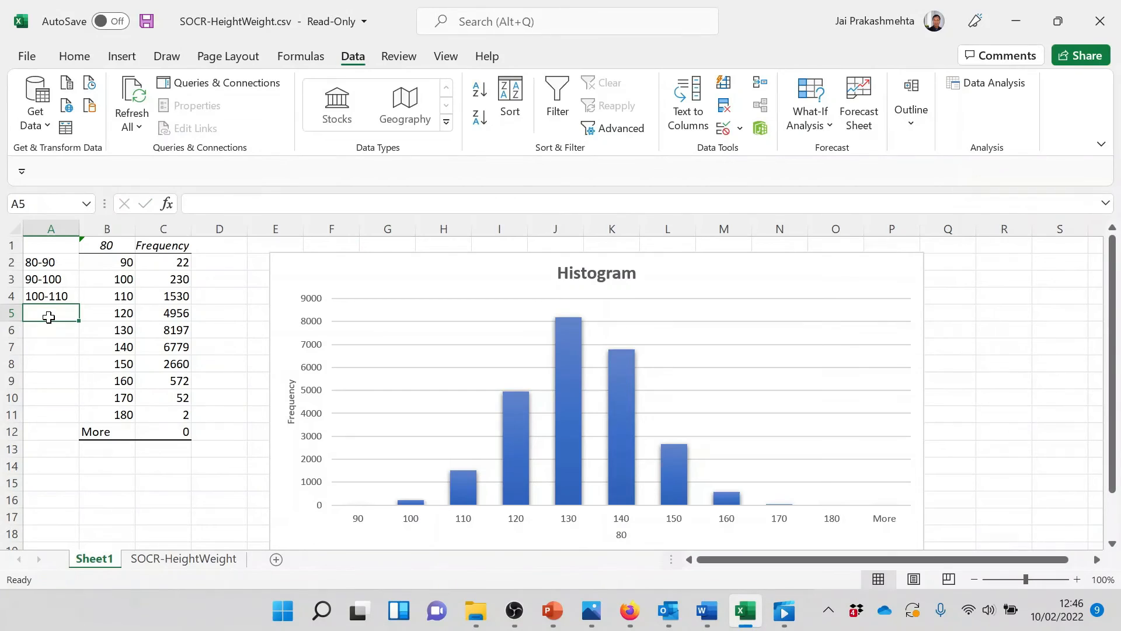
type("110-12")
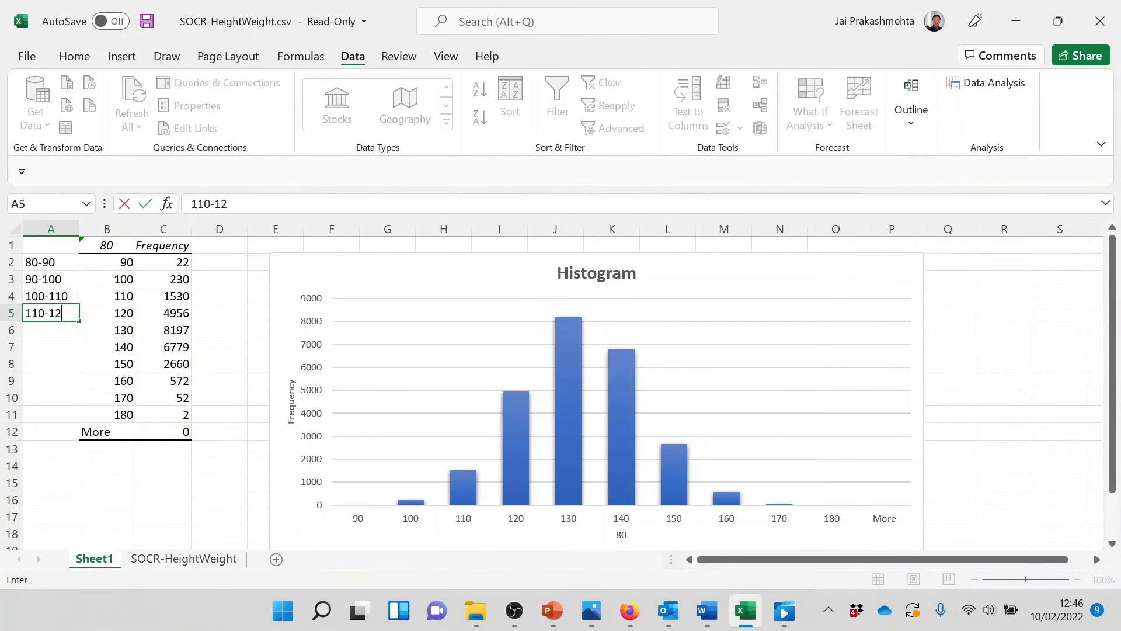
type("0")
left_click(49, 327)
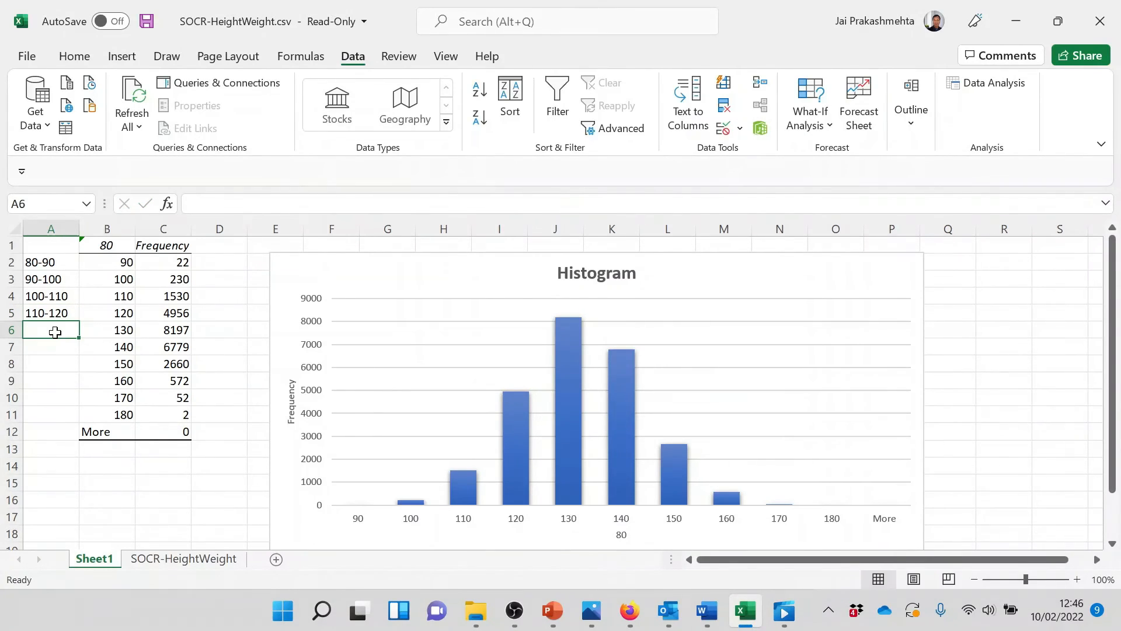
type("120-130")
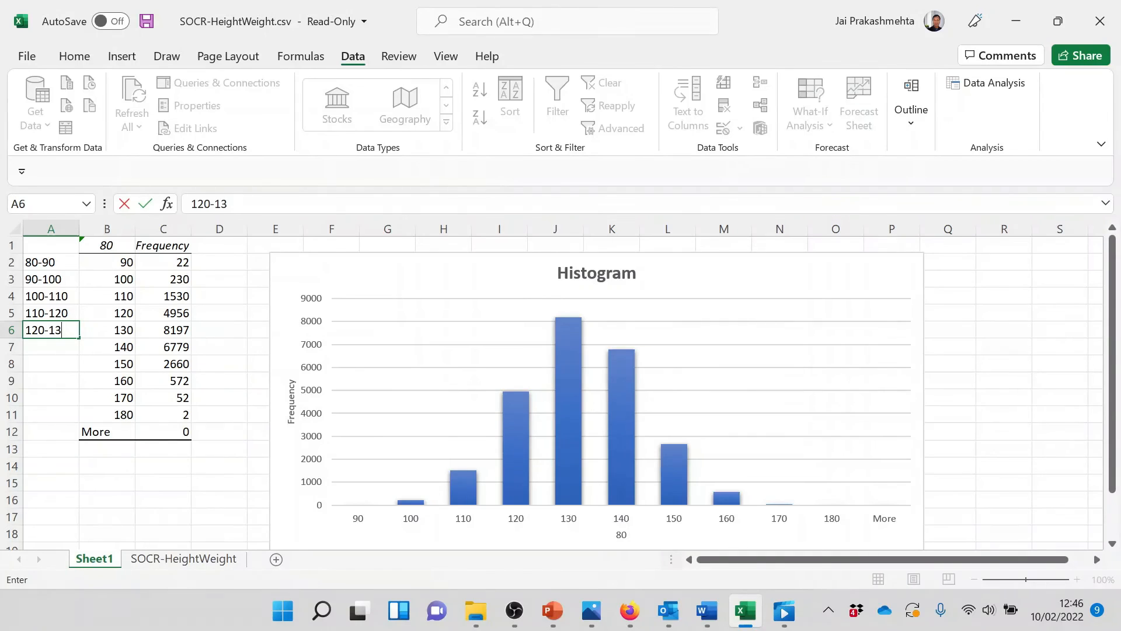
left_click(63, 351)
type("1")
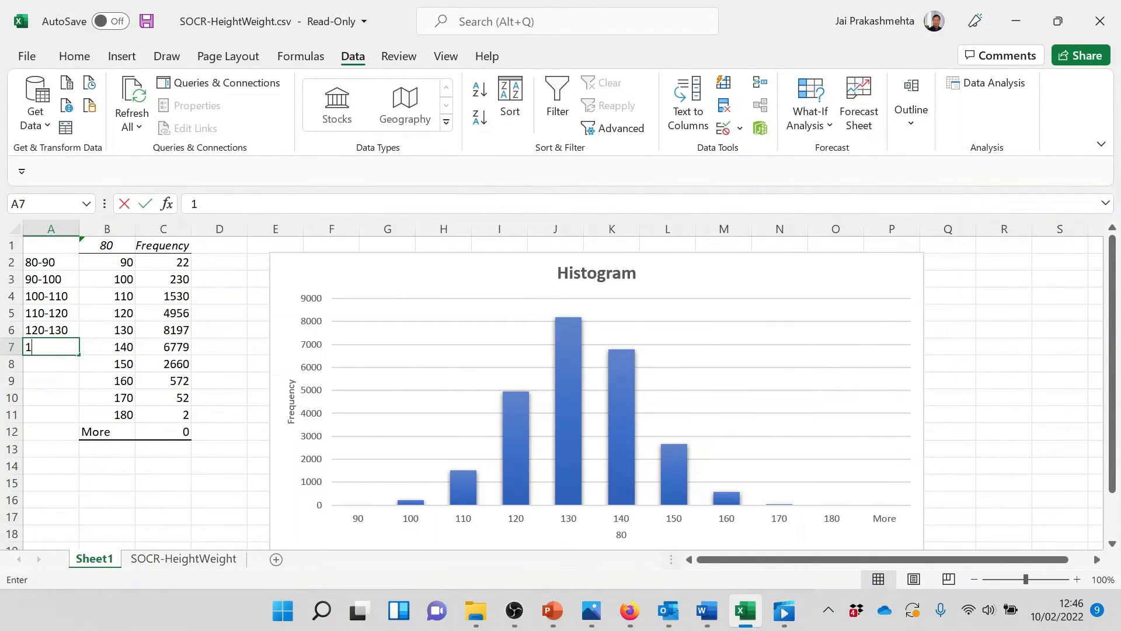
type("30-140")
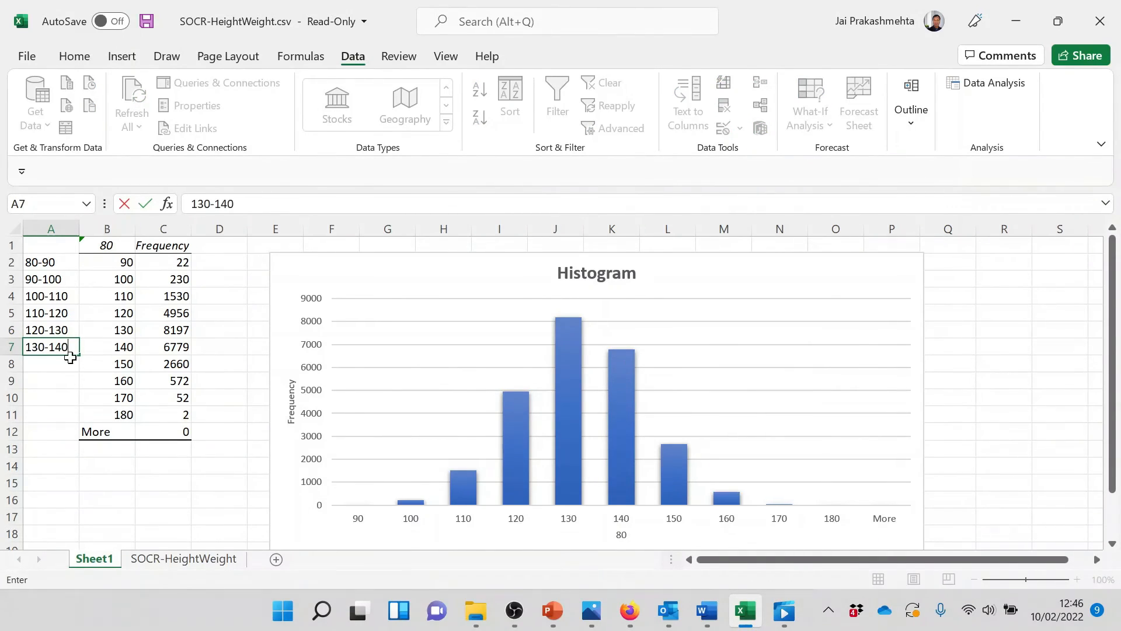
Step: Enter the range labels 140-150, 150-160, 160-170 and 170-180 in cells A8 to A11
left_click(64, 367)
type("140-150")
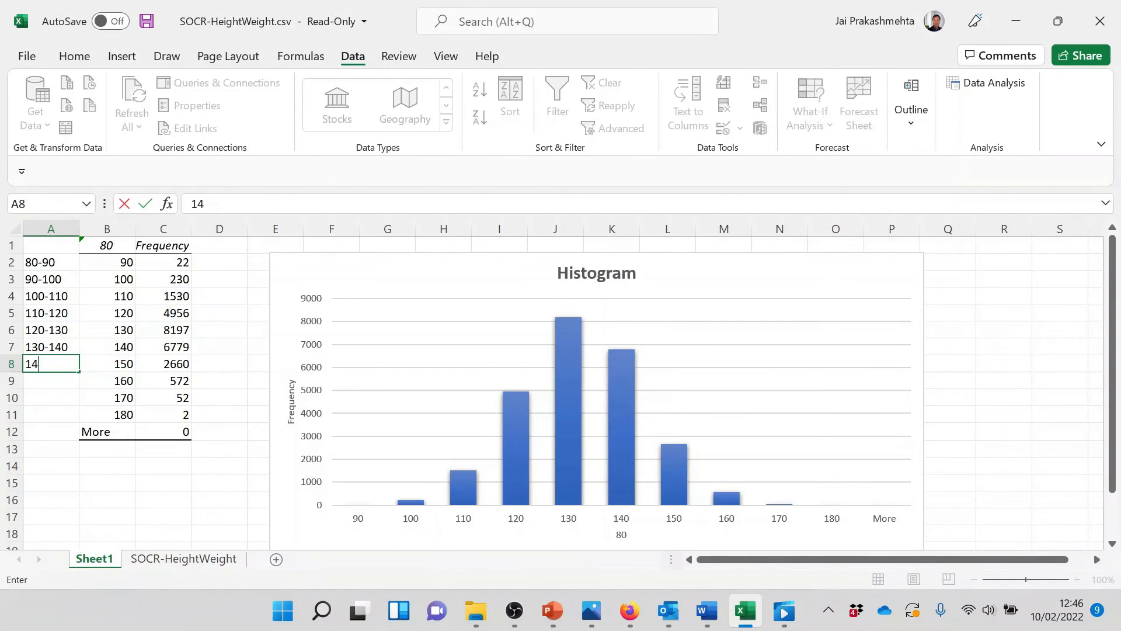
left_click(62, 387)
type("15")
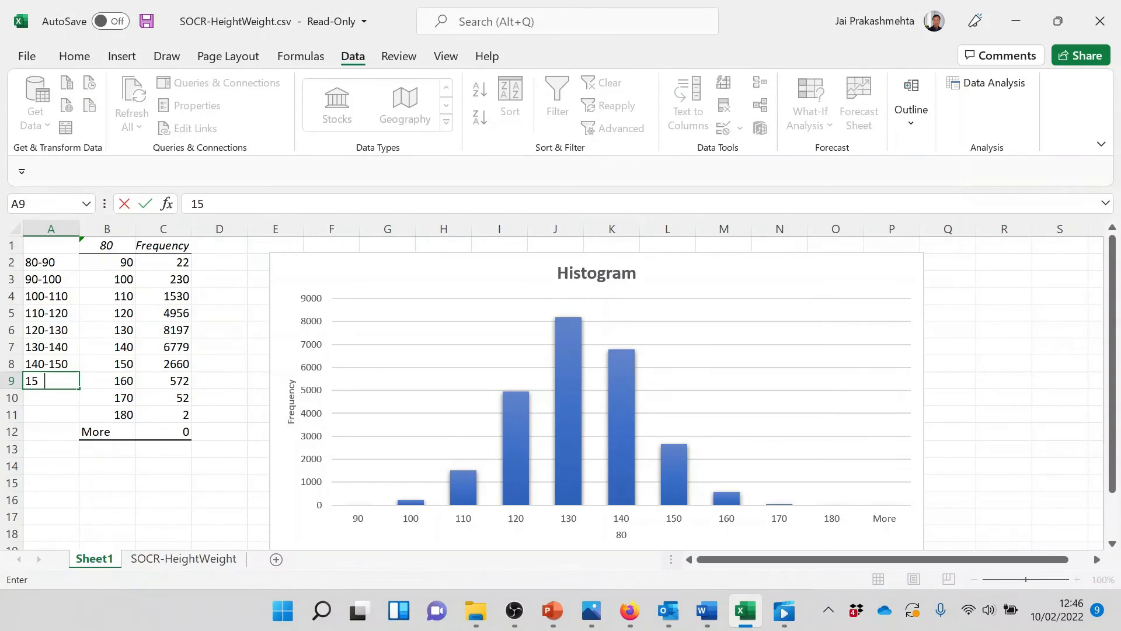
type("0-160")
left_click(49, 397)
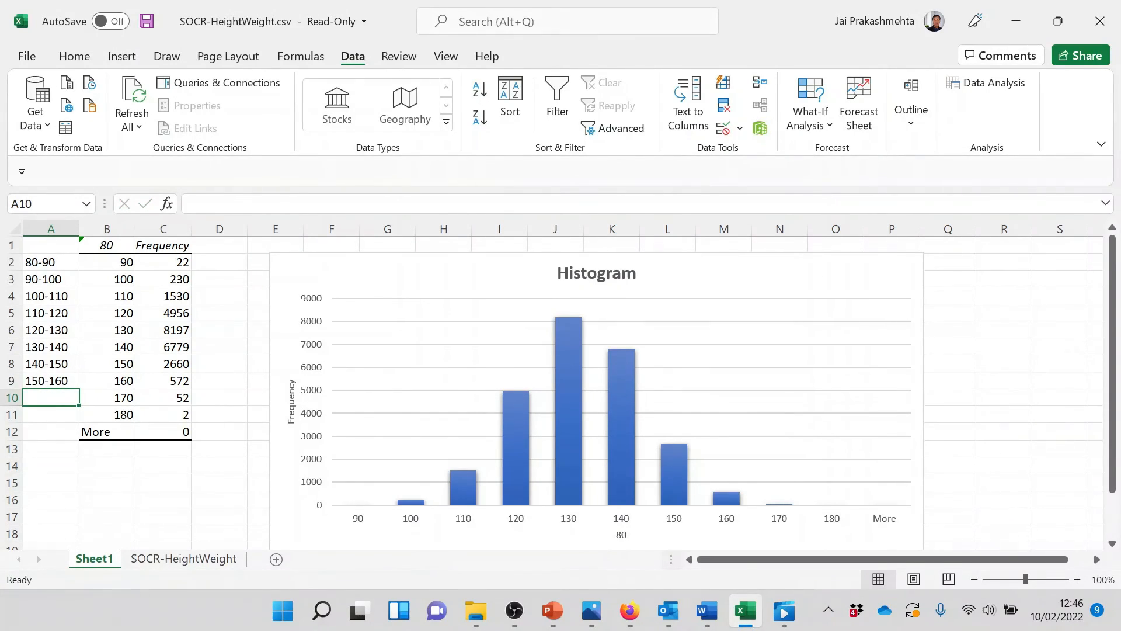
type("160-170")
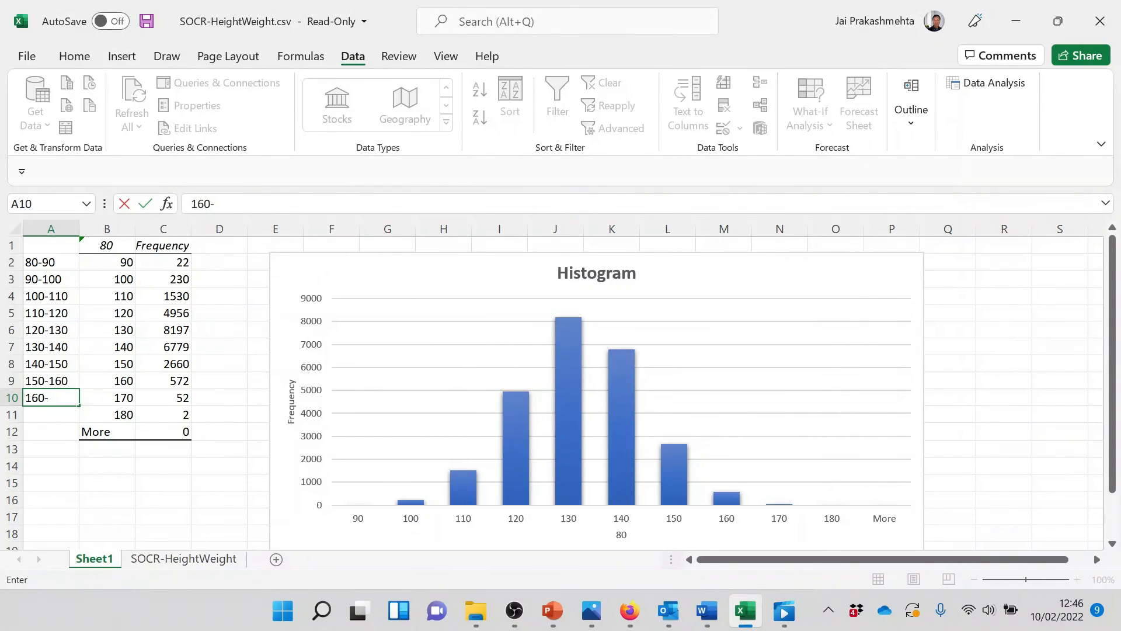
left_click(47, 414)
type("170")
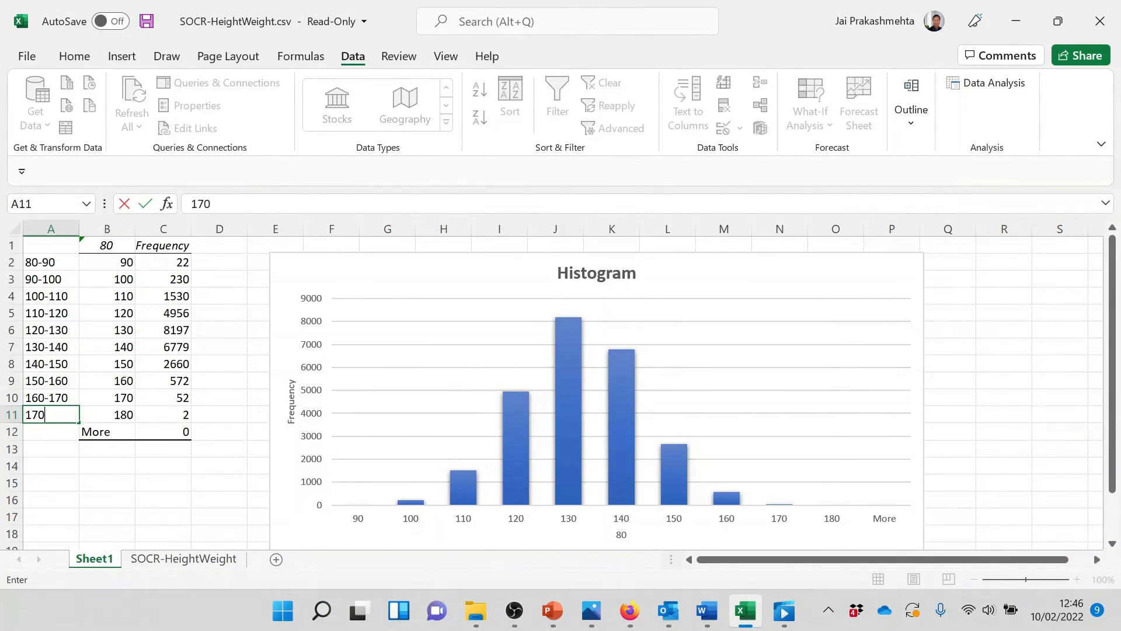
type("-180")
left_click(100, 484)
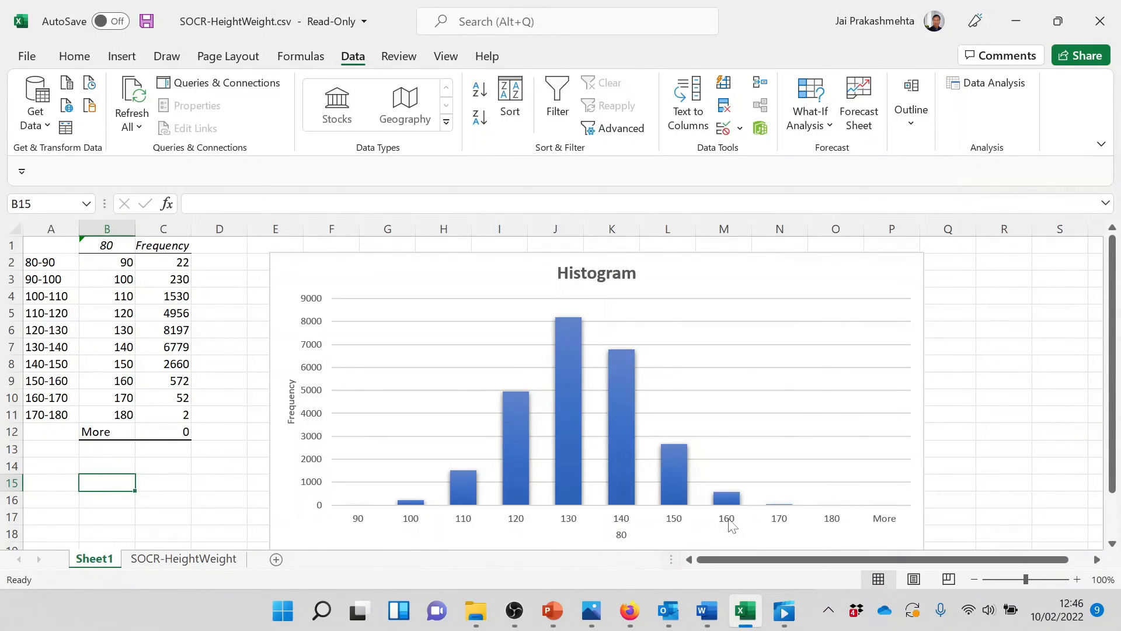
Step: Change the histogram's horizontal axis title to "X axis"
left_click(623, 535)
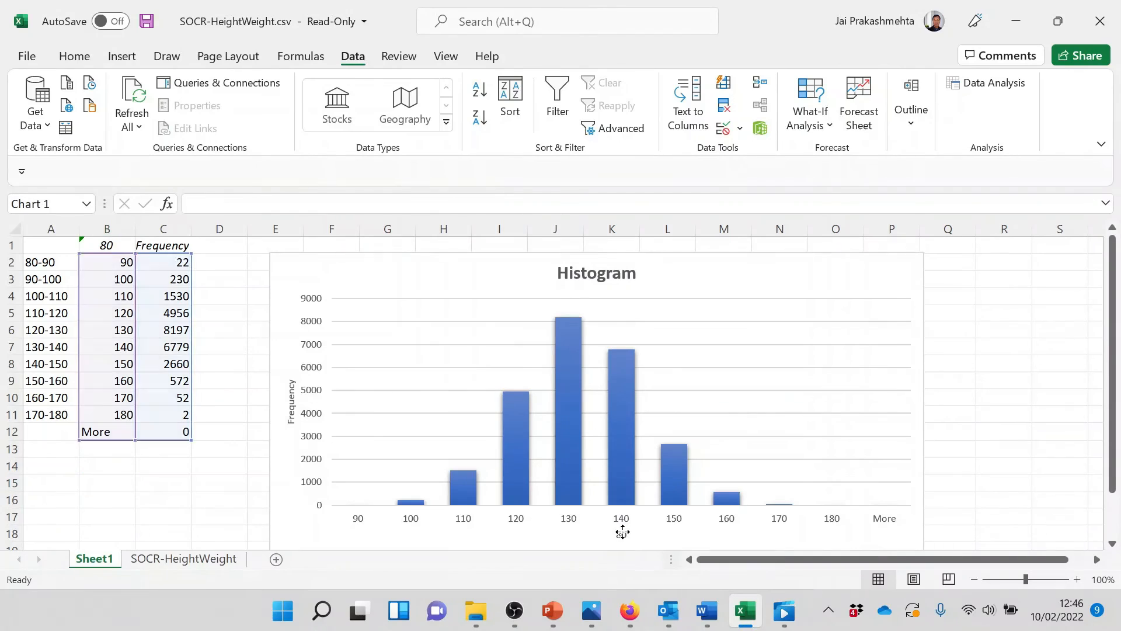
key("Right")
key("Right")
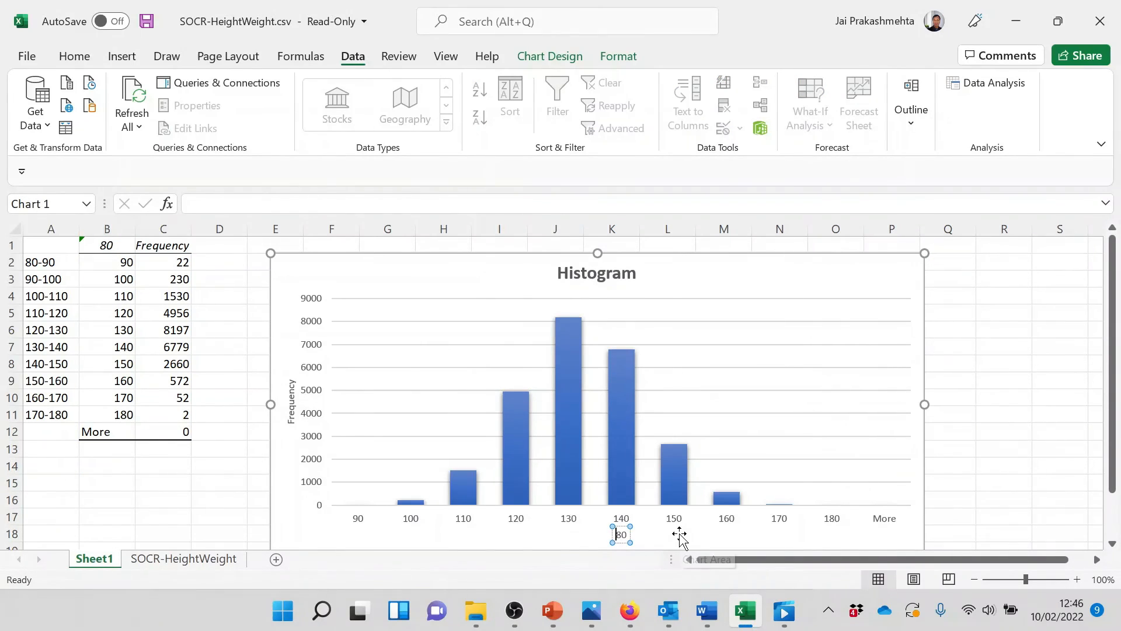
key("BackSpace")
key("BackSpace")
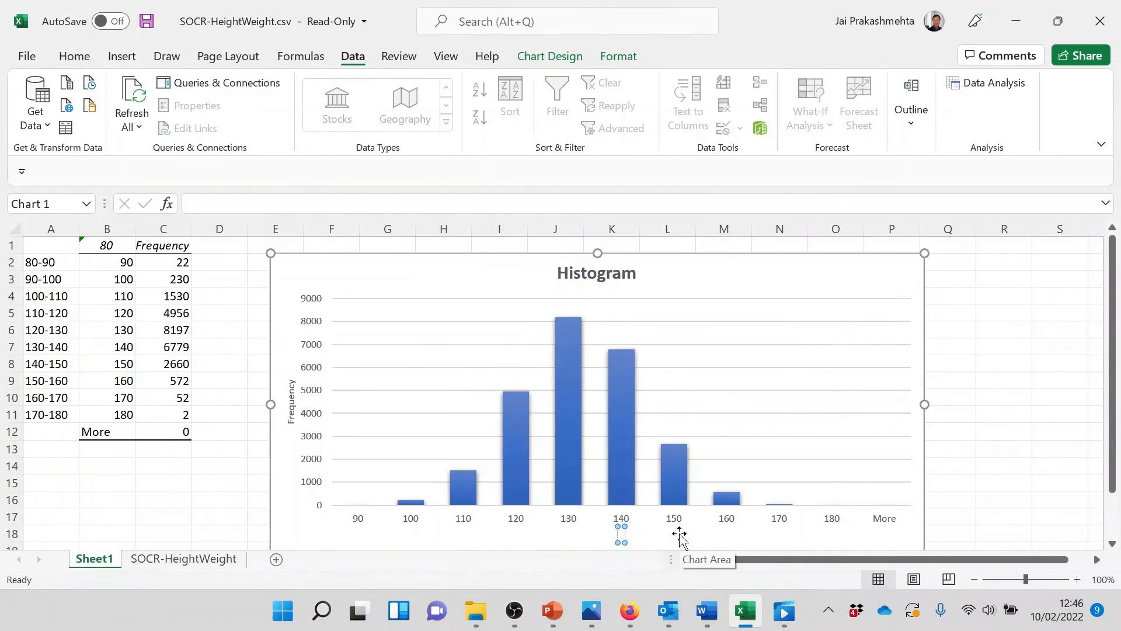
type("x axis")
left_click(698, 537)
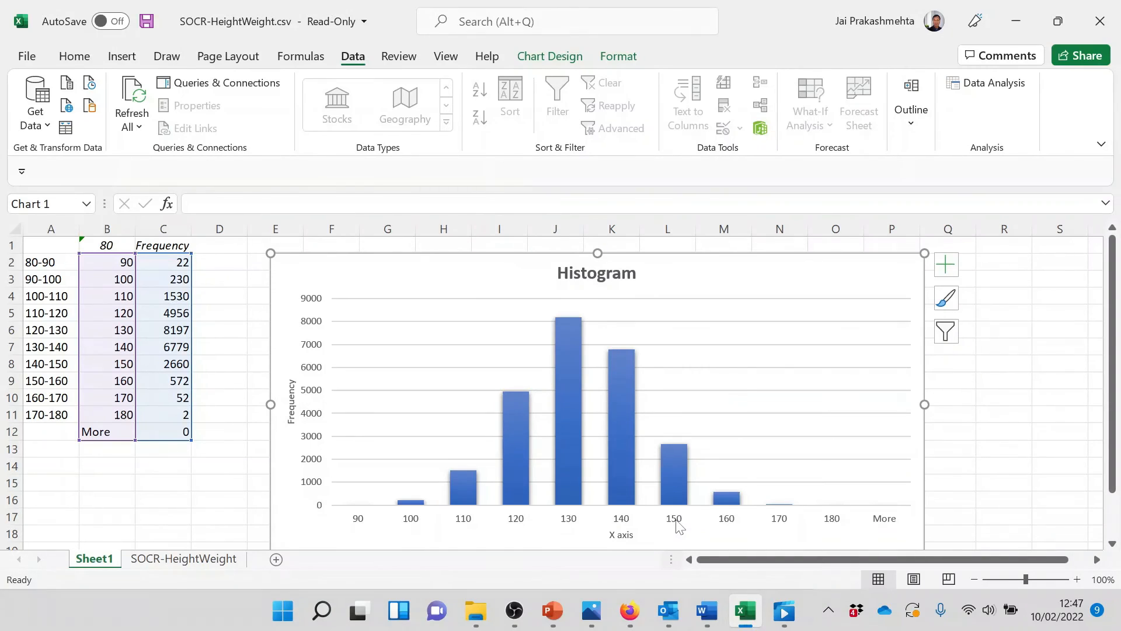
Step: Set the histogram's horizontal category axis labels to the range A2:A11 on Sheet1
left_click(681, 526)
right_click(681, 525)
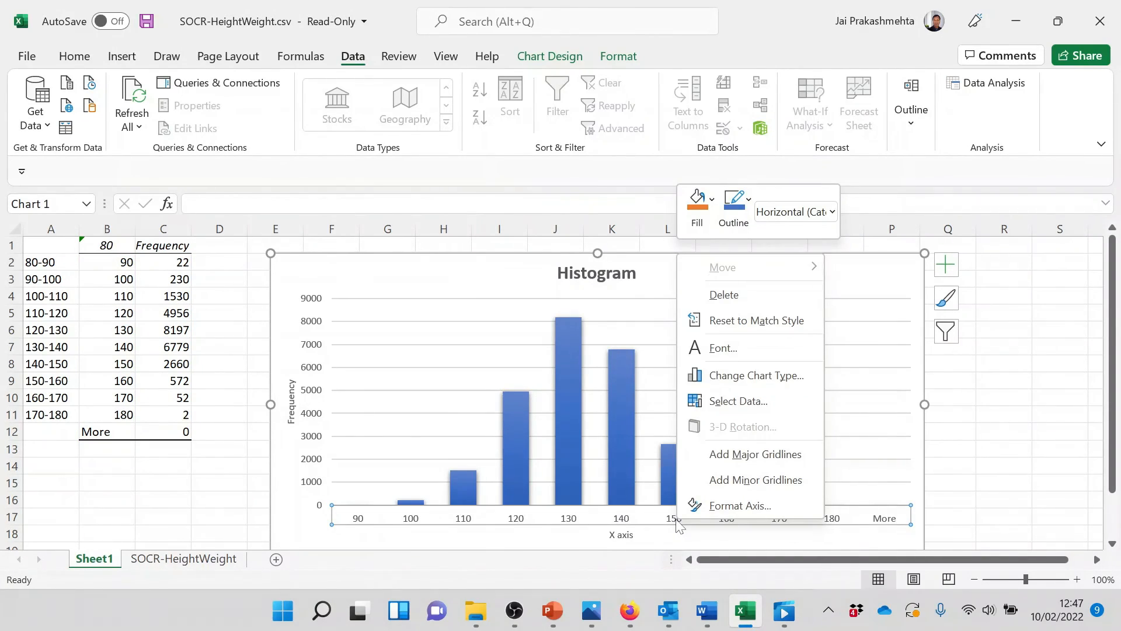
left_click(741, 402)
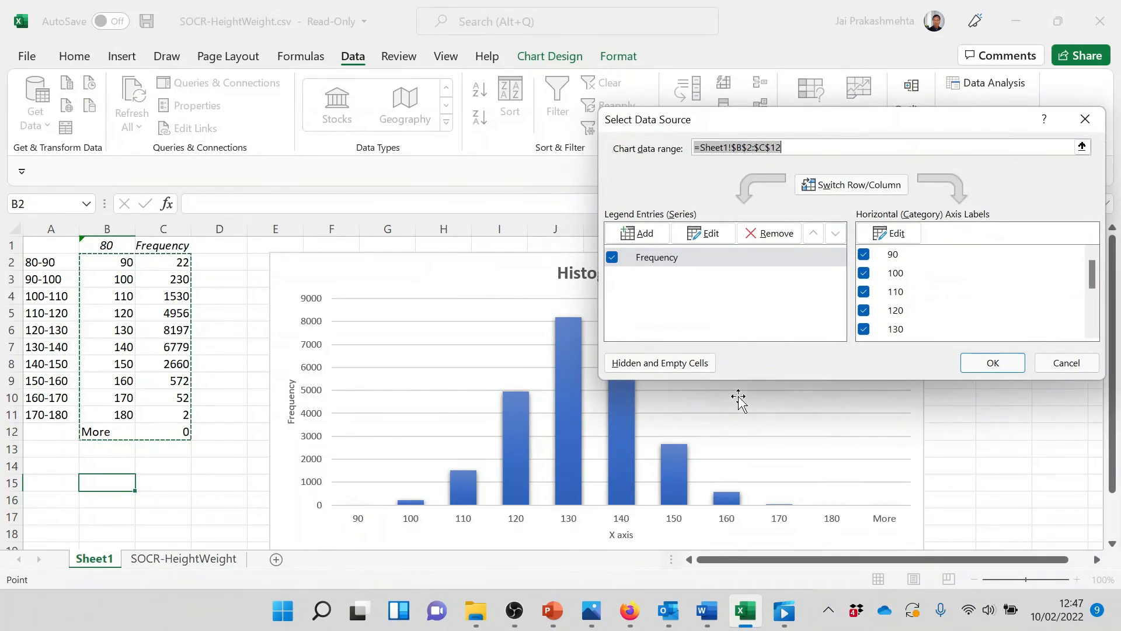
left_click(892, 234)
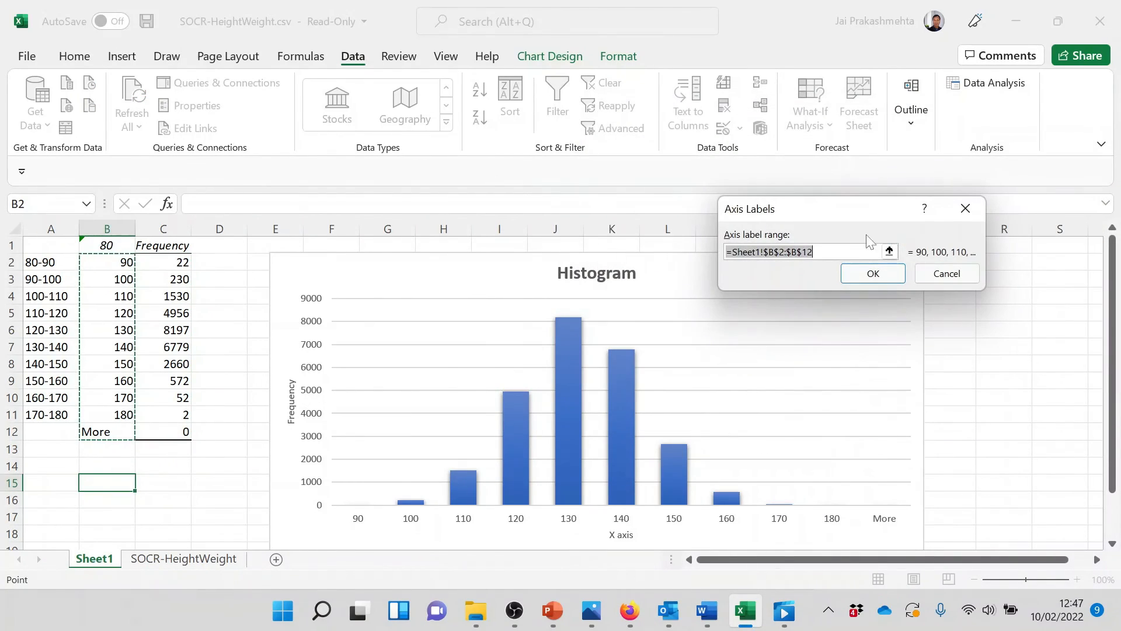
left_click_drag(40, 262, 47, 417)
left_click(887, 275)
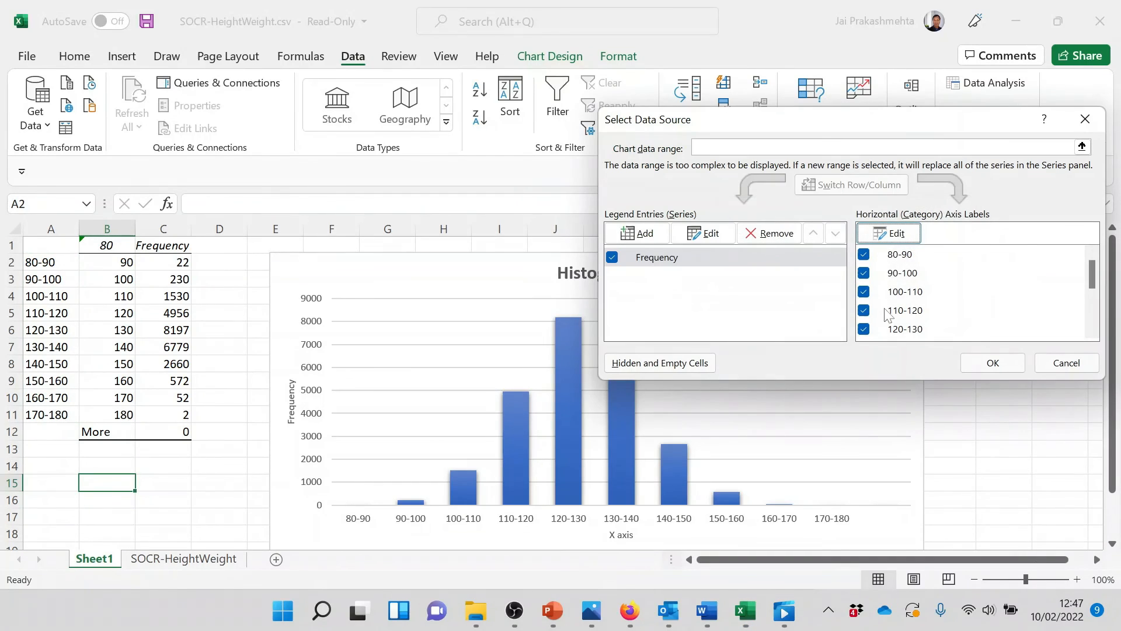
left_click(1006, 362)
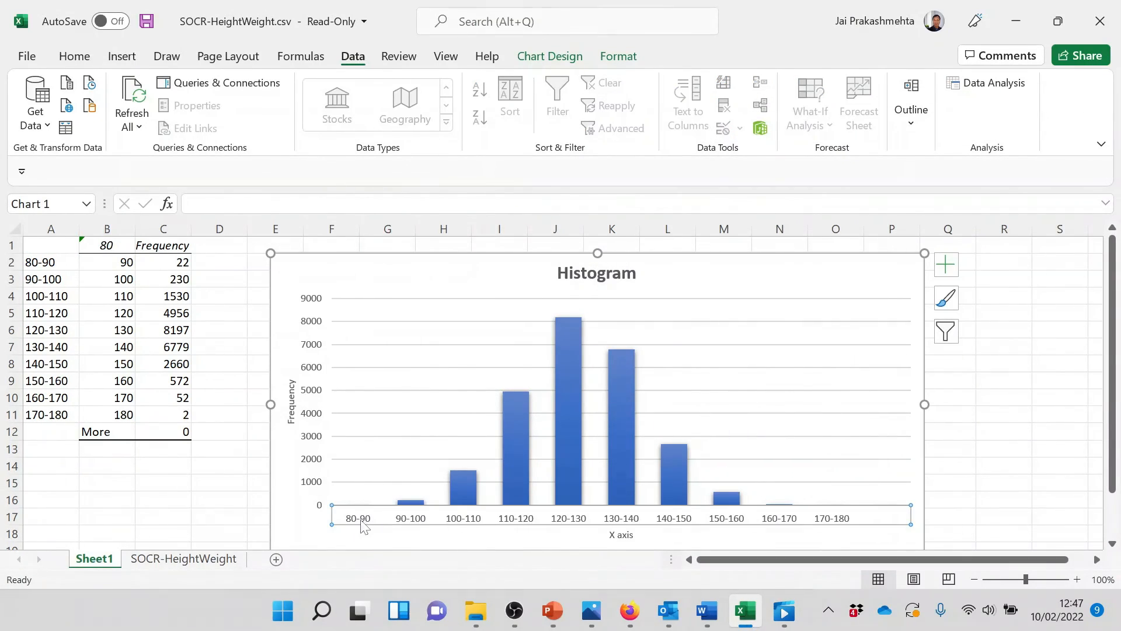
Step: Reduce the gap width of the Frequency columns to 0% and close the series formatting options
left_click(613, 425)
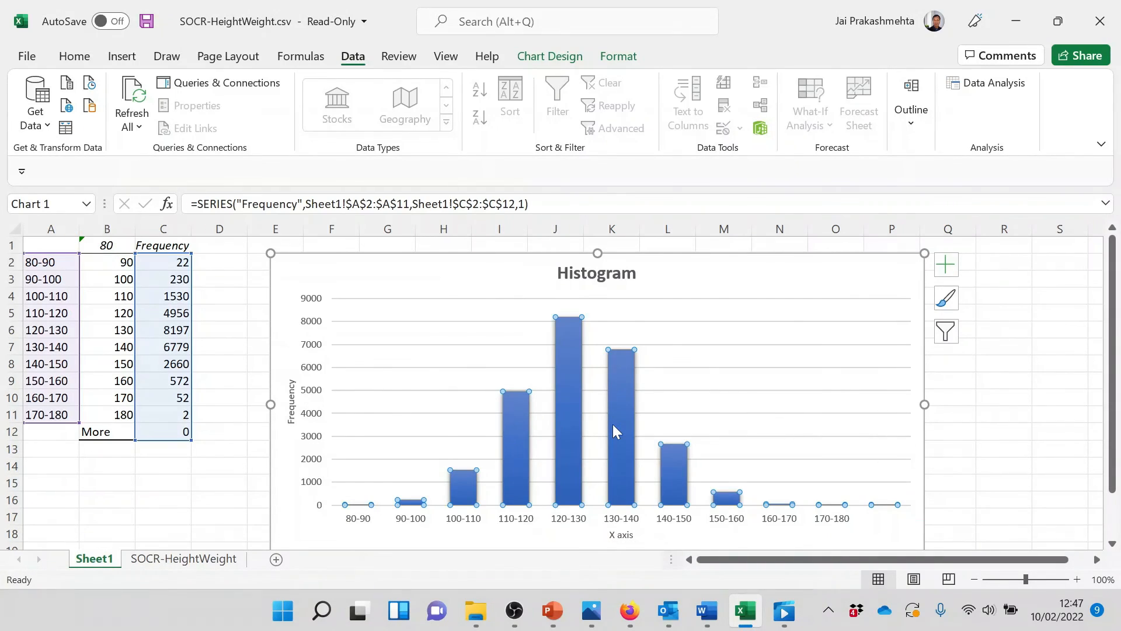
right_click(614, 424)
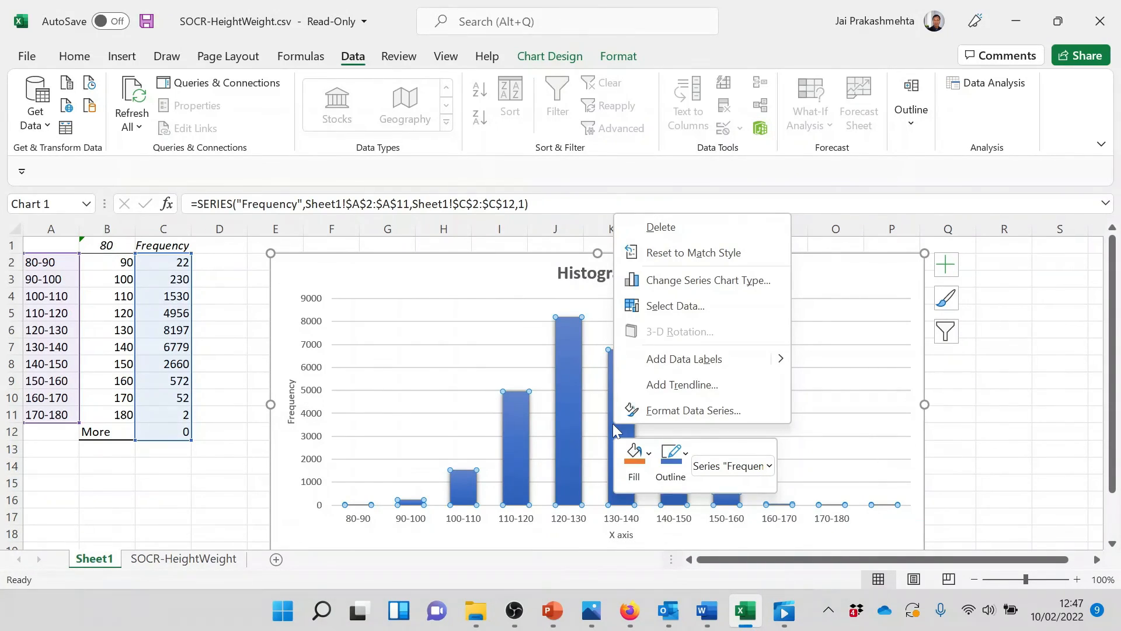
left_click(658, 411)
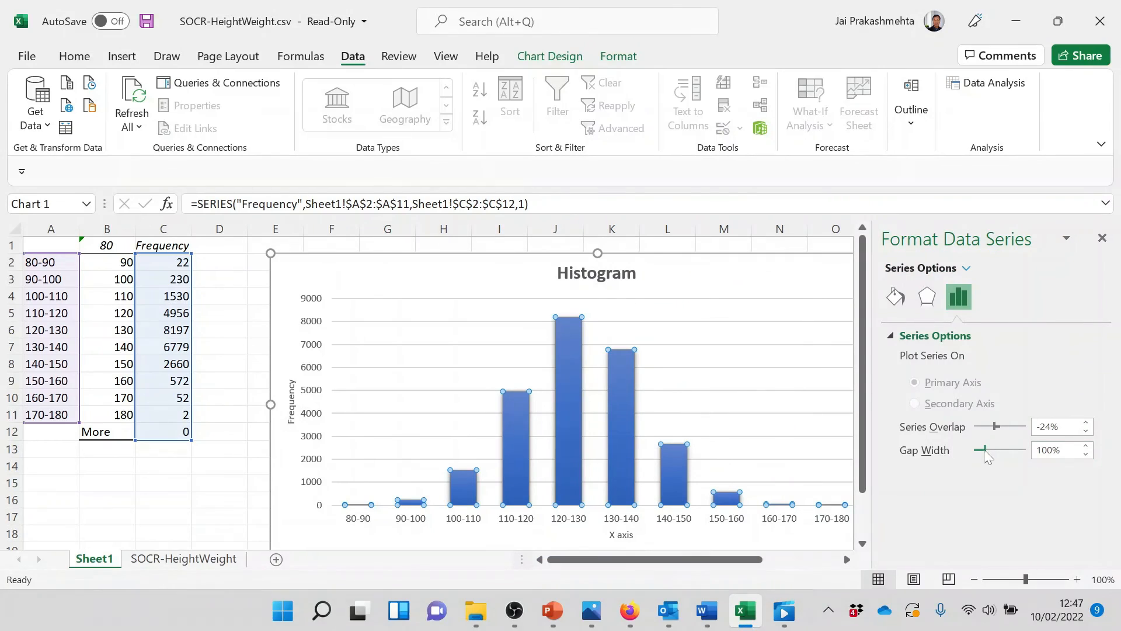
left_click_drag(985, 451, 979, 451)
left_click_drag(978, 450, 971, 450)
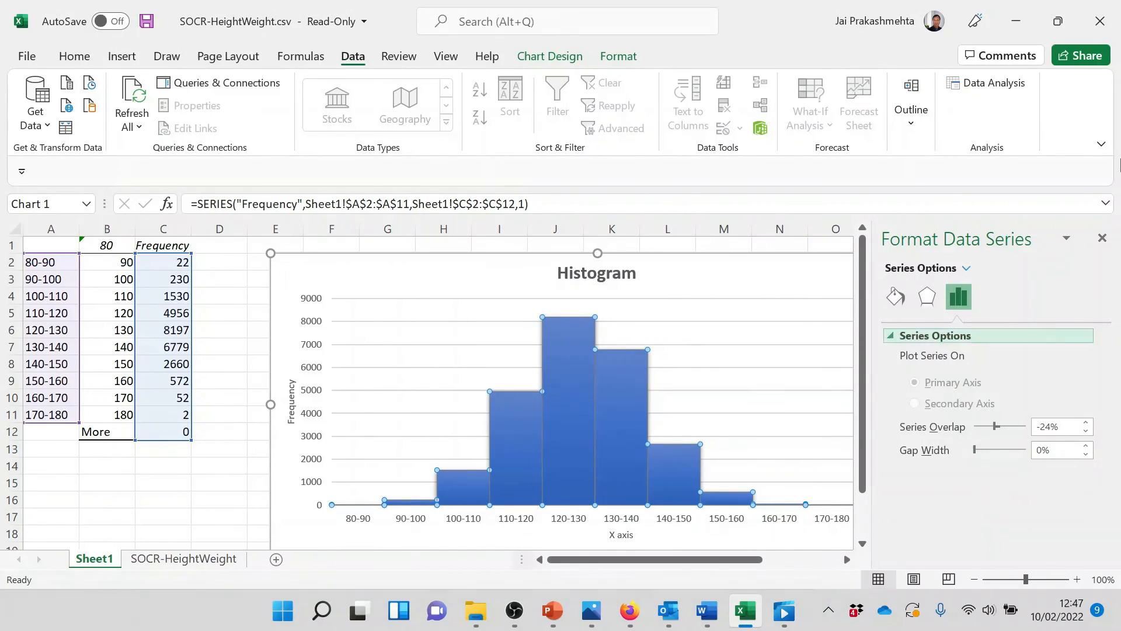
left_click(1102, 238)
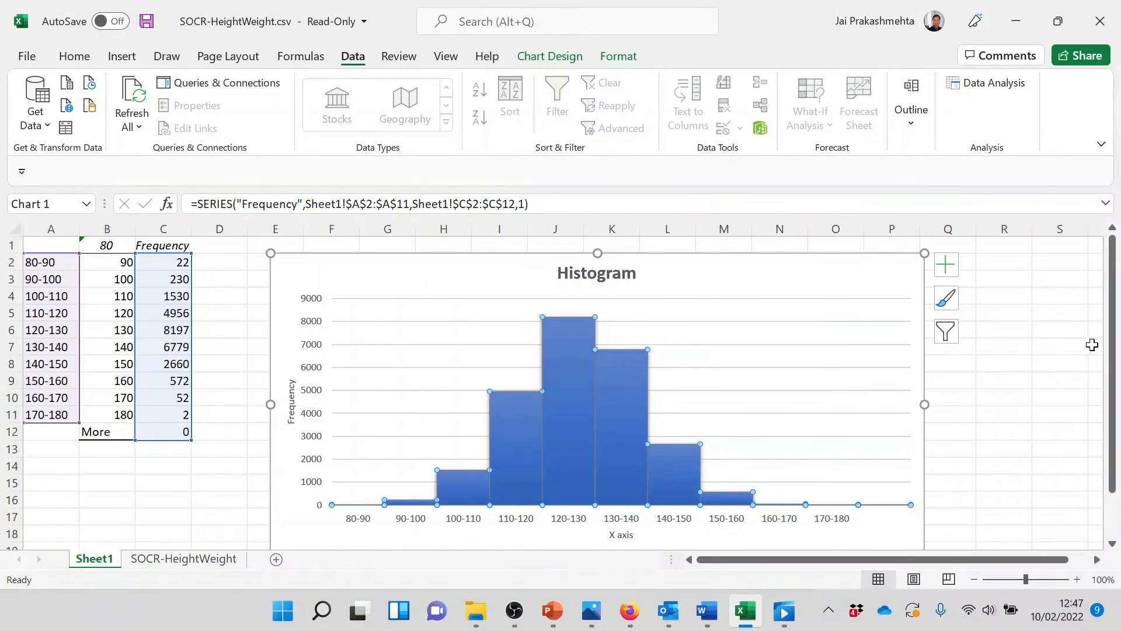